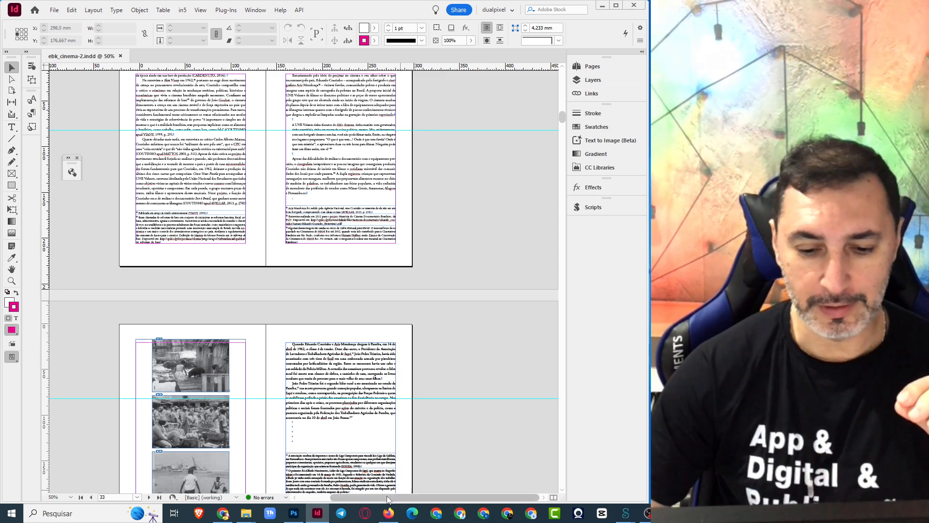
Look at the YouTube Studio details of the video "Dossiê Notas de Rodapé para Impressos e EPUB" in Firefox.
{"action": "left_click", "coordinate": [408, 444]}
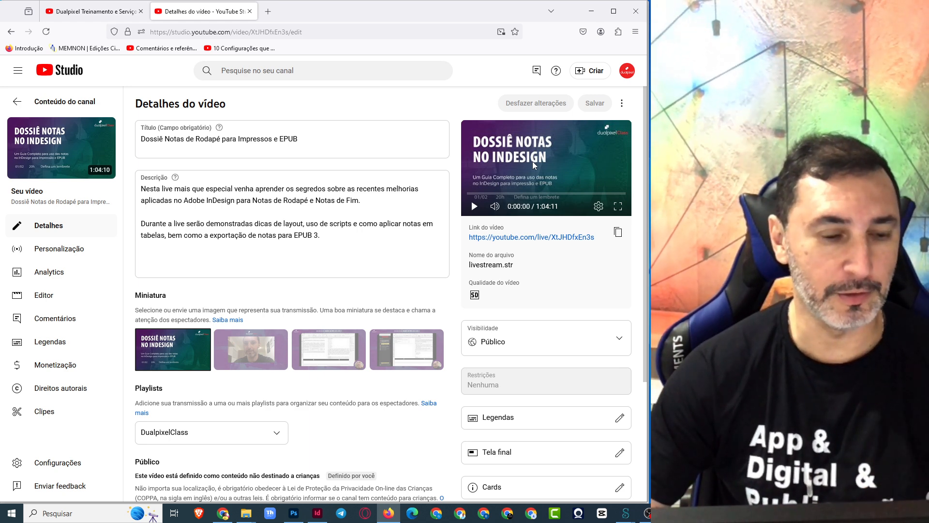
{"action": "left_click", "coordinate": [590, 10]}
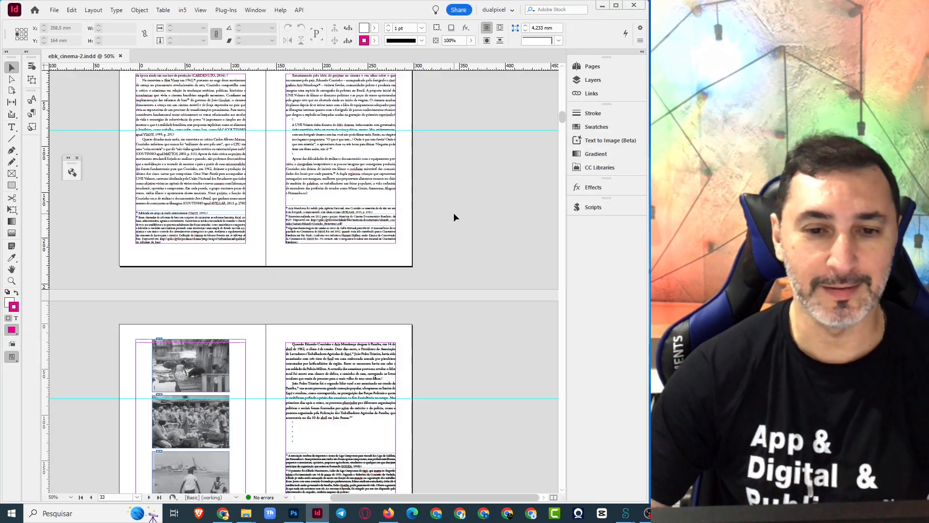
Try the photo collage on the blank page 26 facing the chapter opening, and put it back on the pasteboard.
{"action": "left_click", "coordinate": [387, 177]}
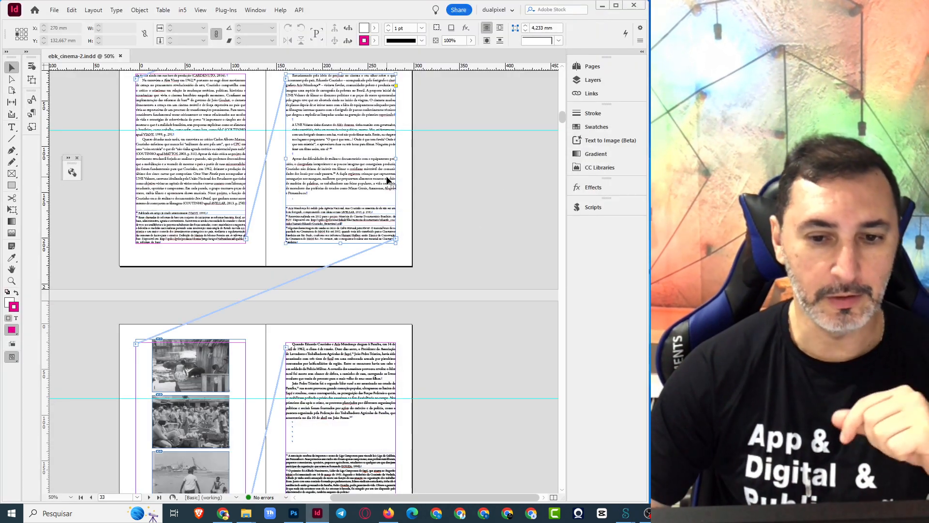
{"action": "scroll", "coordinate": [470, 214], "scroll_direction": "up", "scroll_amount": 15}
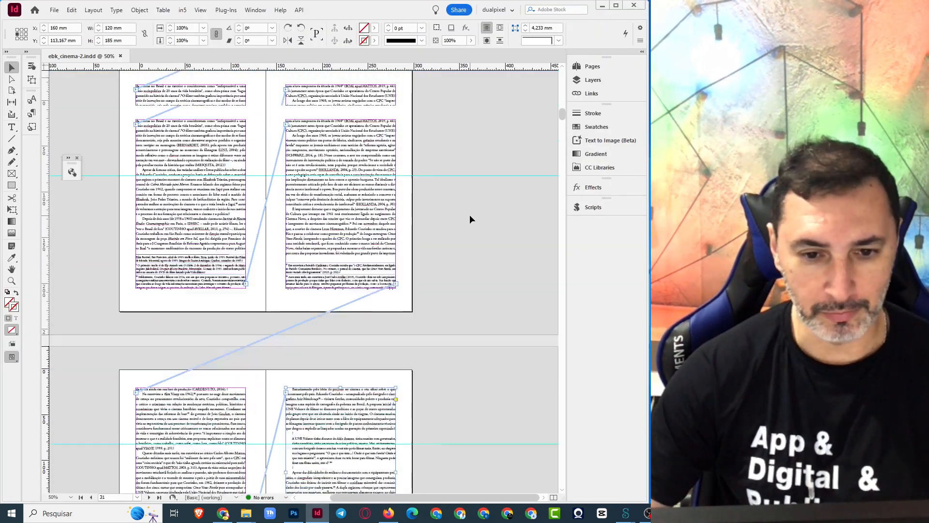
{"action": "scroll", "coordinate": [470, 220], "scroll_direction": "up", "scroll_amount": 6}
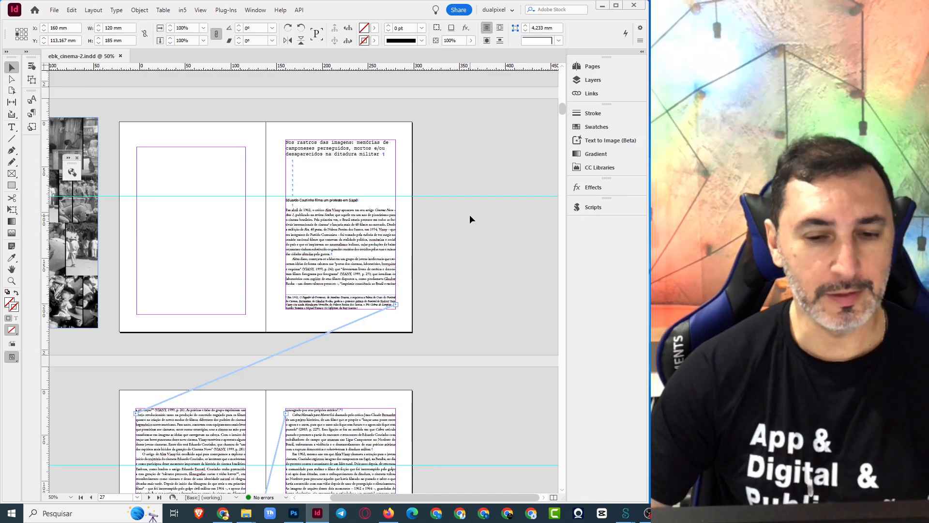
{"action": "scroll", "coordinate": [463, 225], "scroll_direction": "left", "scroll_amount": 3}
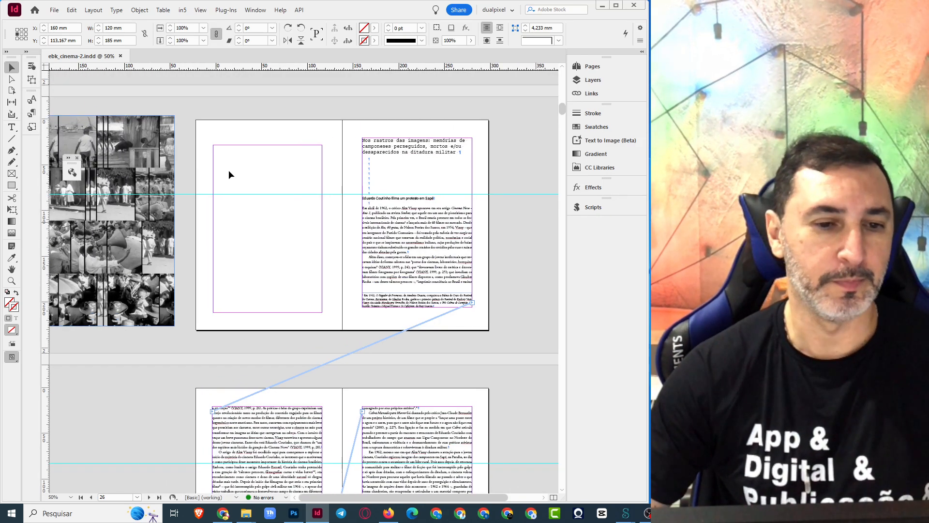
{"action": "left_click_drag", "start_coordinate": [164, 145], "coordinate": [317, 145]}
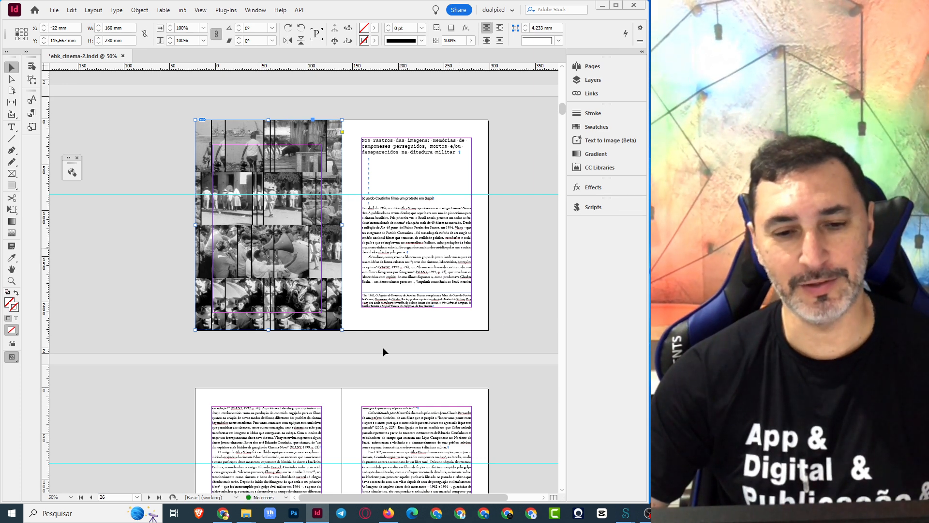
{"action": "left_click_drag", "start_coordinate": [320, 144], "coordinate": [160, 140]}
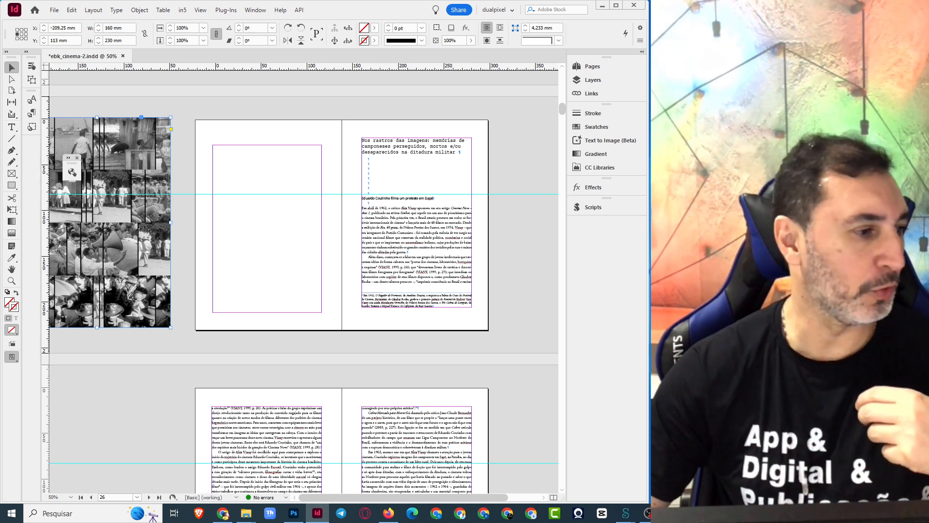
Switch to File Explorer and look through the assets folder's images, including abre-01.jpg, abre-02.jpg, abre-04.jpg and p34.jpg.
{"action": "left_click", "coordinate": [246, 512]}
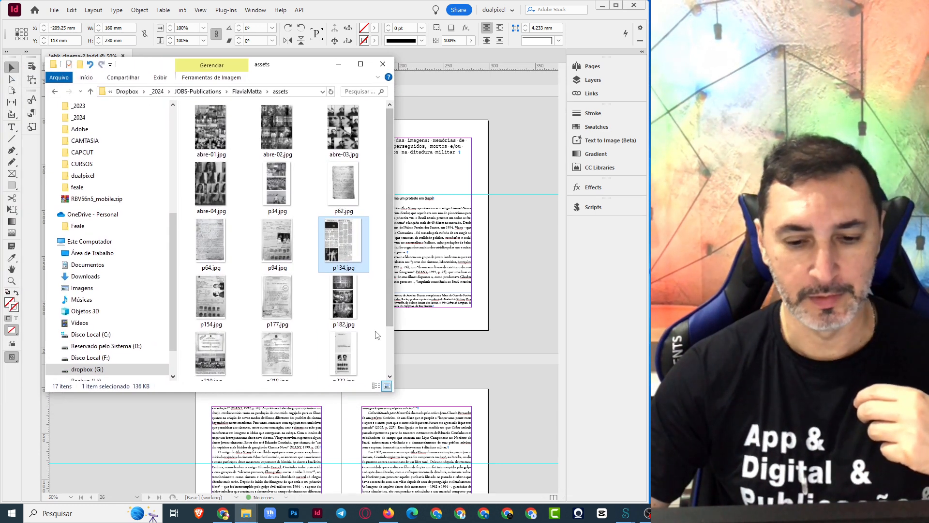
{"action": "left_click", "coordinate": [211, 132]}
{"action": "left_click", "coordinate": [277, 136]}
{"action": "left_click", "coordinate": [205, 183]}
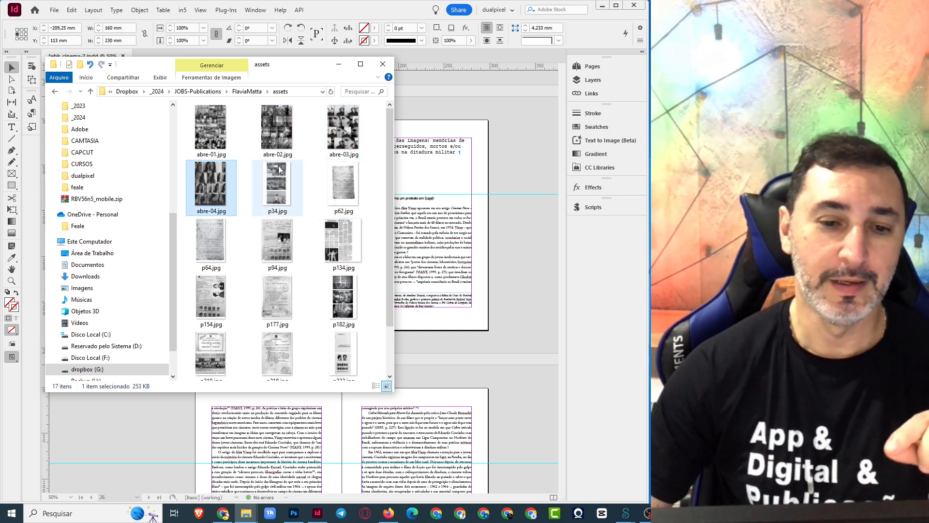
{"action": "left_click", "coordinate": [279, 168]}
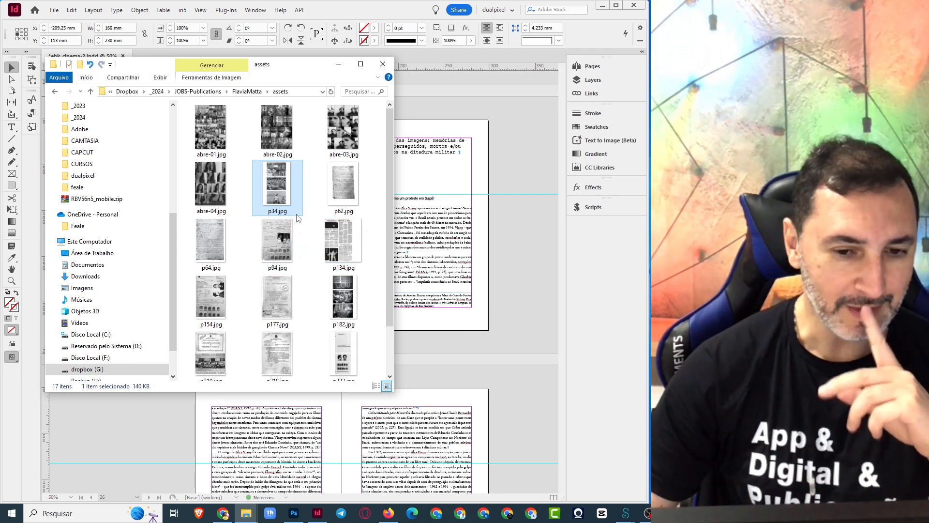
{"action": "scroll", "coordinate": [310, 188], "scroll_direction": "down", "scroll_amount": 2}
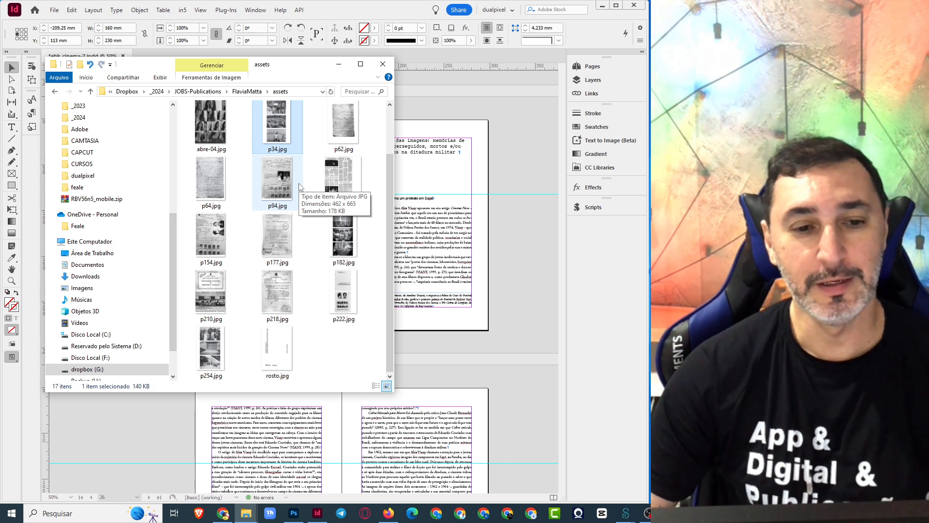
{"action": "scroll", "coordinate": [311, 178], "scroll_direction": "up", "scroll_amount": 1}
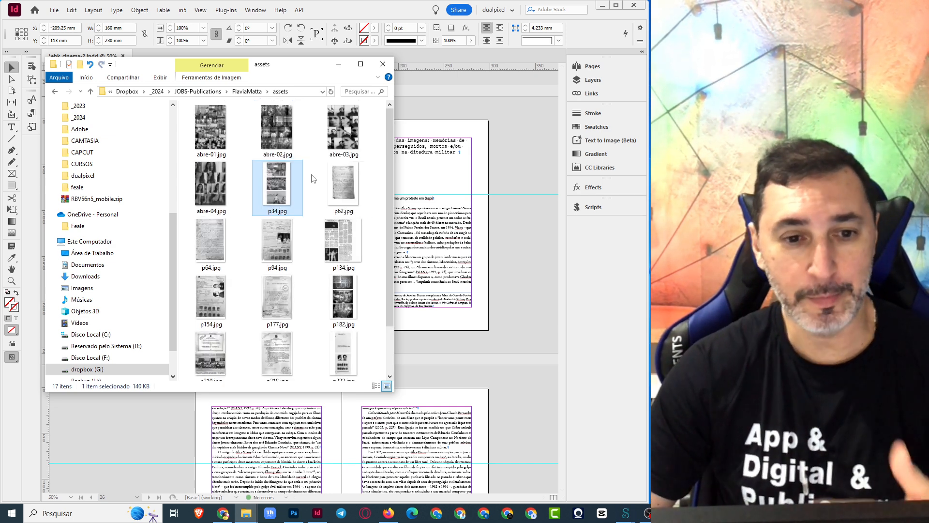
{"action": "left_click_drag", "start_coordinate": [309, 68], "coordinate": [0, 127]}
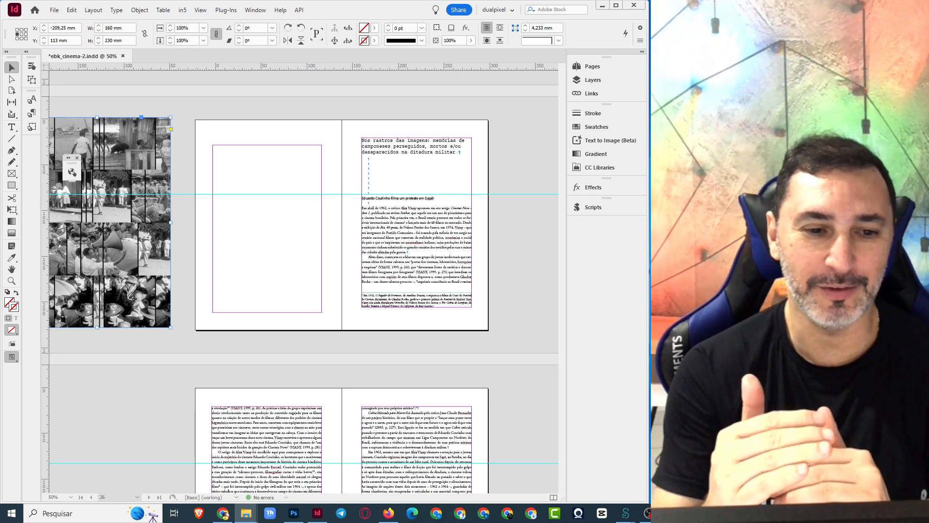
Break the text thread after the text frame on page 33 using the BreakTextThread.jsx script with the After the Selected Frame option.
{"action": "scroll", "coordinate": [465, 221], "scroll_direction": "down", "scroll_amount": 10}
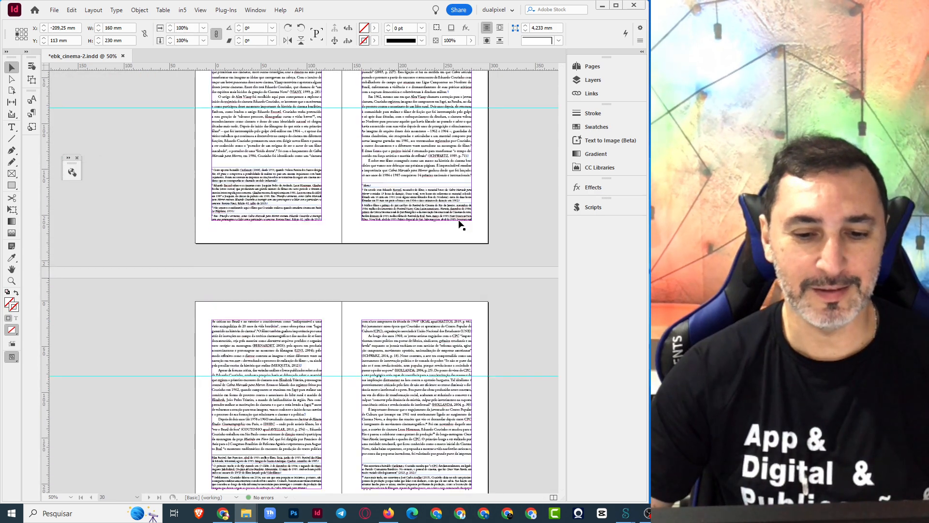
{"action": "left_click", "coordinate": [442, 221]}
{"action": "scroll", "coordinate": [443, 222], "scroll_direction": "down", "scroll_amount": 10}
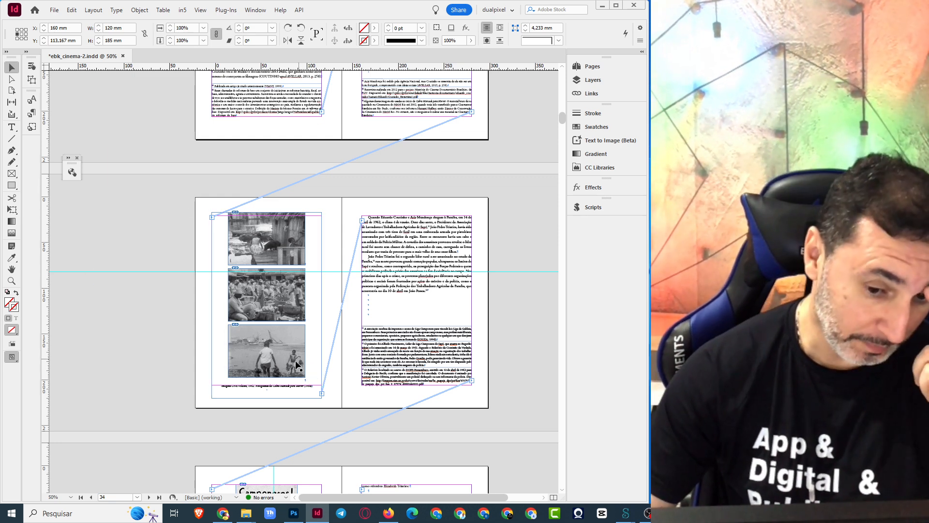
{"action": "scroll", "coordinate": [414, 214], "scroll_direction": "up", "scroll_amount": 3}
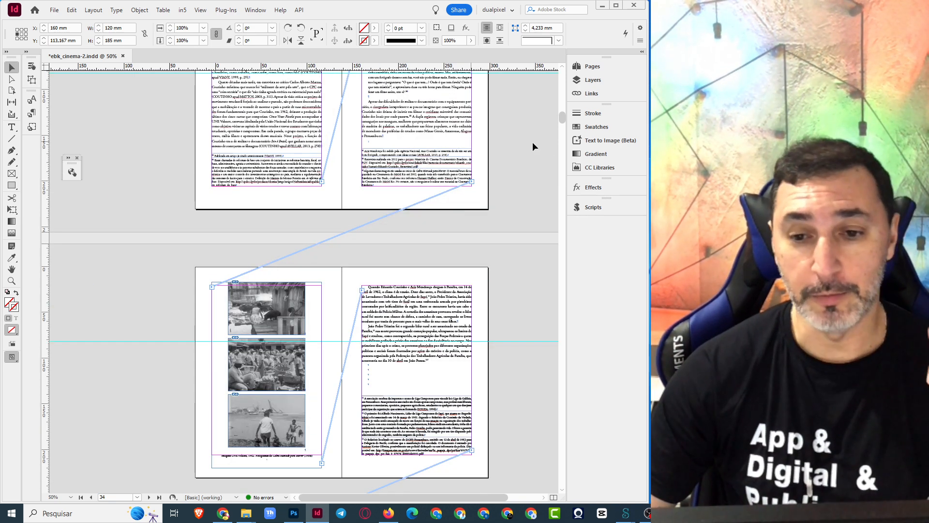
{"action": "left_click", "coordinate": [600, 208]}
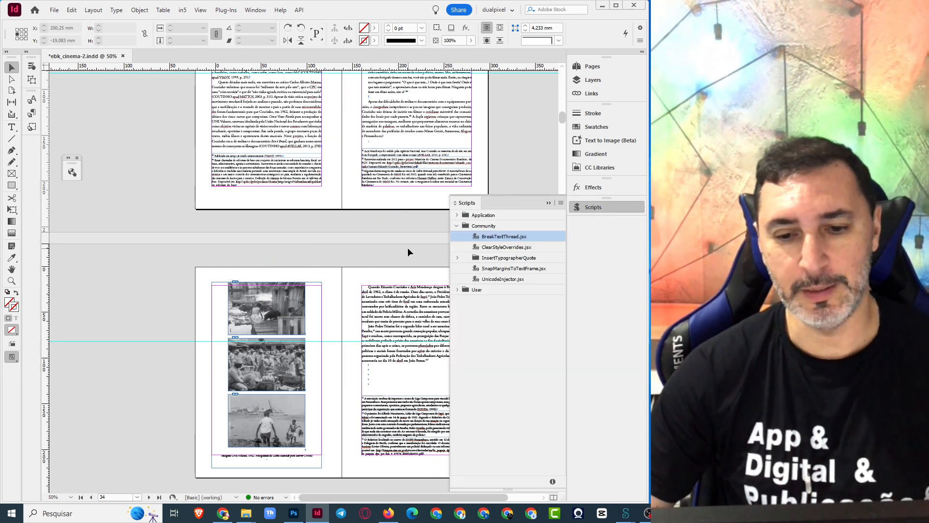
{"action": "double_click", "coordinate": [486, 237]}
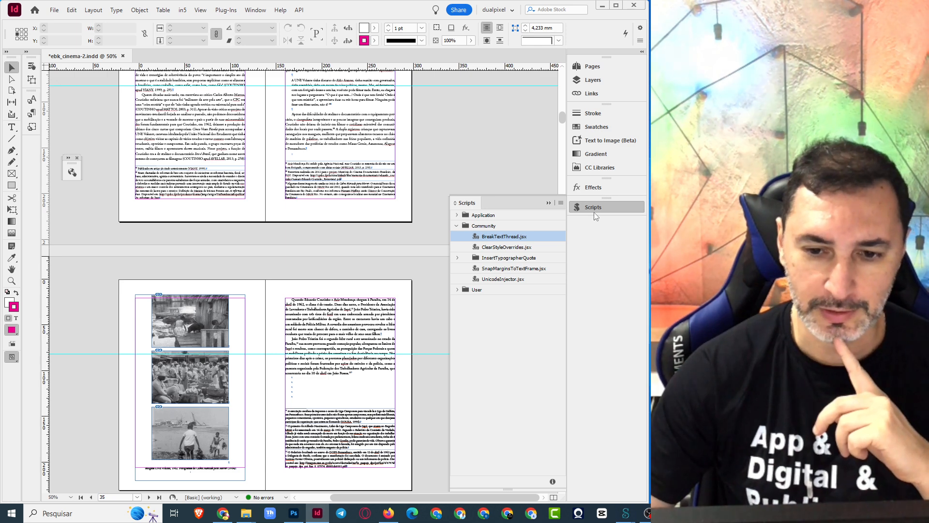
{"action": "left_click", "coordinate": [355, 140]}
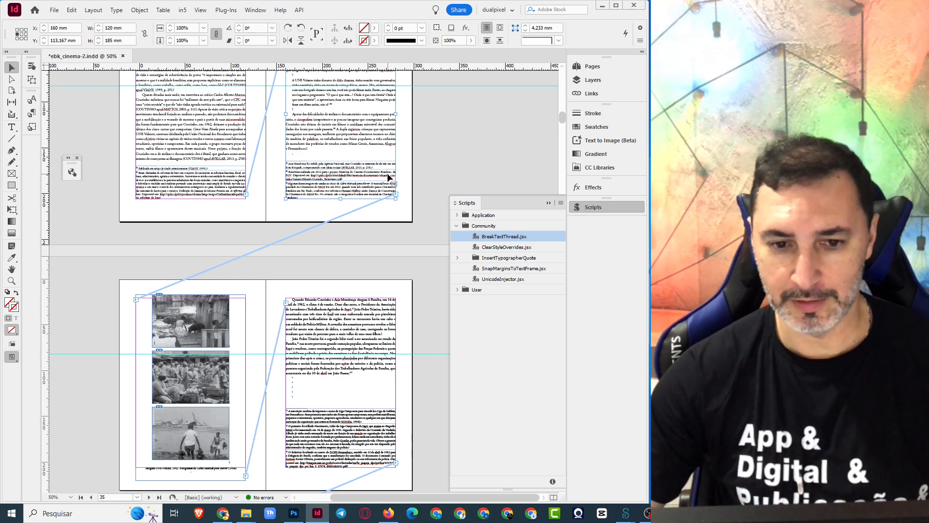
{"action": "scroll", "coordinate": [358, 152], "scroll_direction": "up", "scroll_amount": 3}
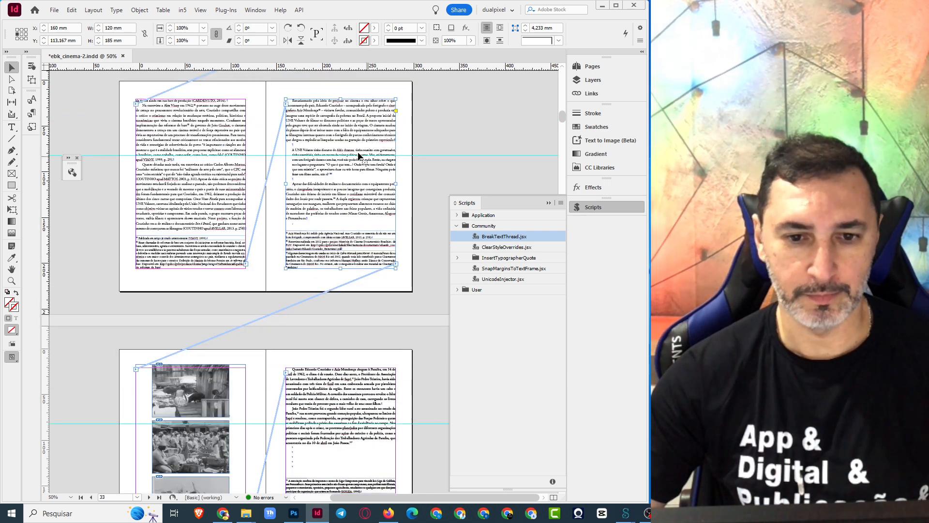
{"action": "double_click", "coordinate": [511, 237]}
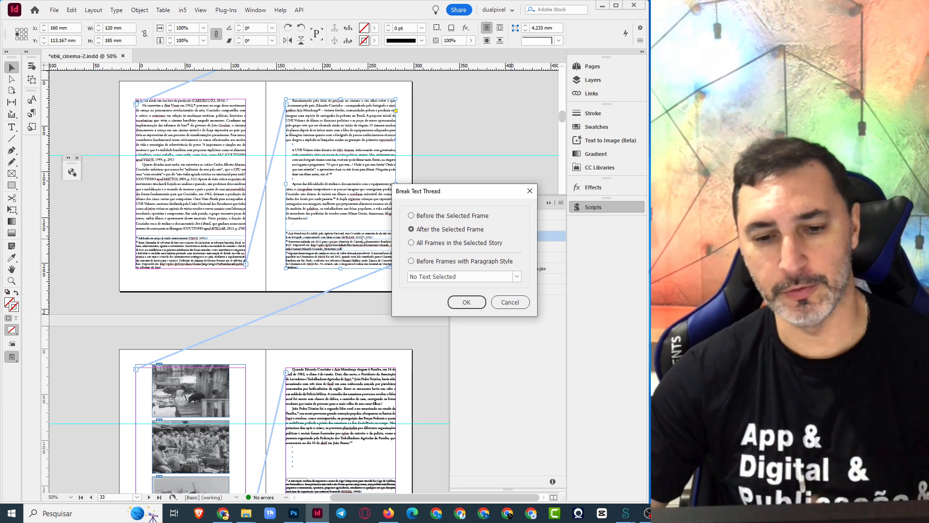
{"action": "left_click", "coordinate": [467, 303]}
{"action": "left_click", "coordinate": [498, 290]}
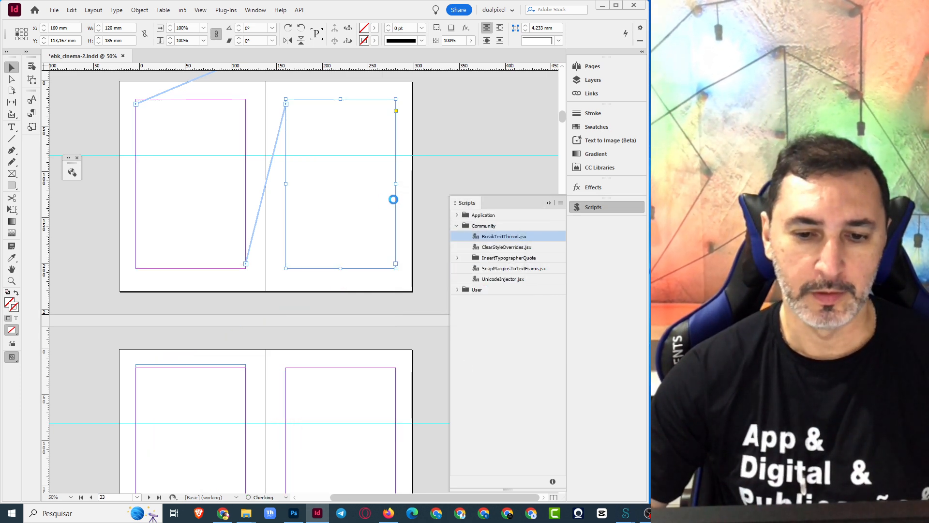
Run BreakTextThread.jsx with After the Selected Frame on the page 34 frame that holds the three photos.
{"action": "scroll", "coordinate": [397, 238], "scroll_direction": "down", "scroll_amount": 2}
{"action": "left_click", "coordinate": [244, 326]}
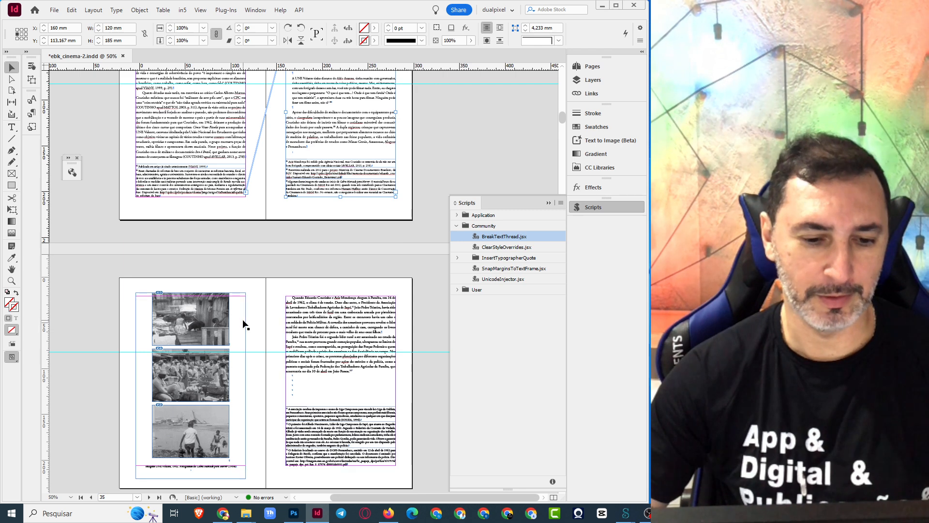
{"action": "double_click", "coordinate": [503, 237]}
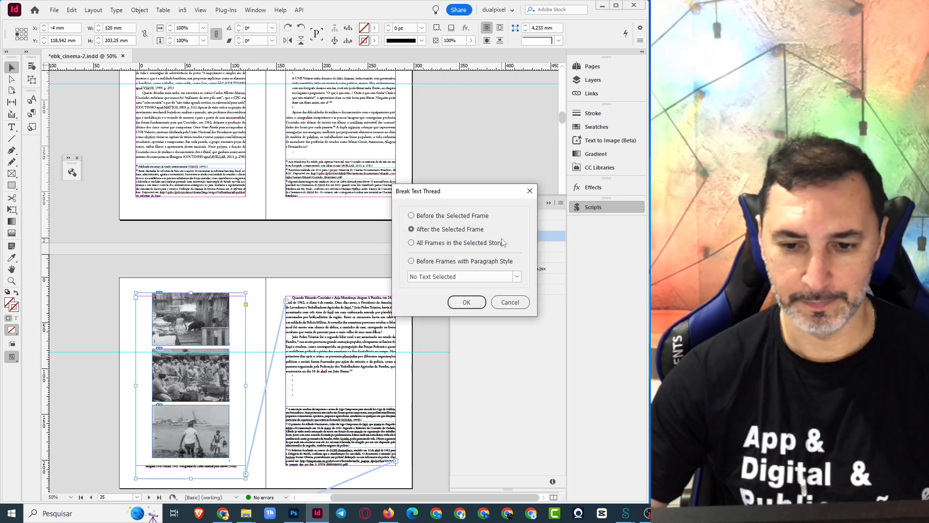
{"action": "left_click", "coordinate": [465, 303]}
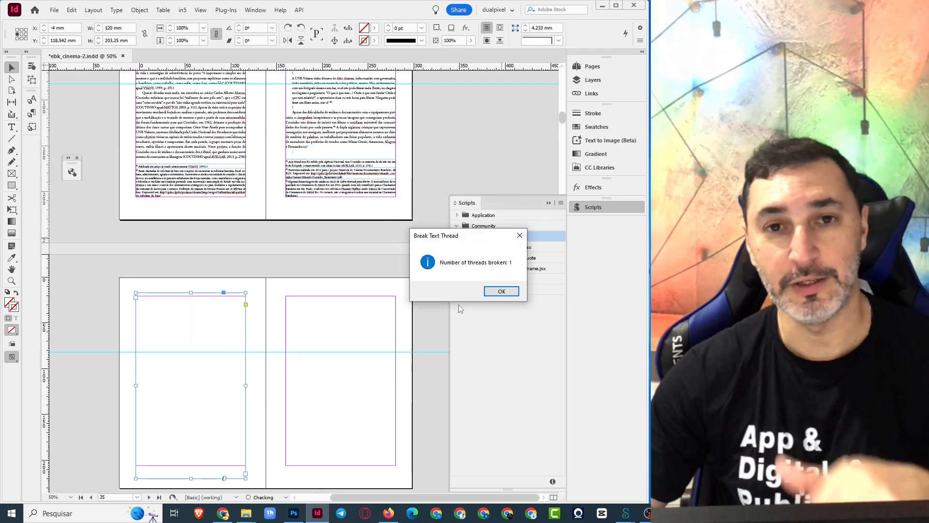
{"action": "left_click", "coordinate": [501, 291]}
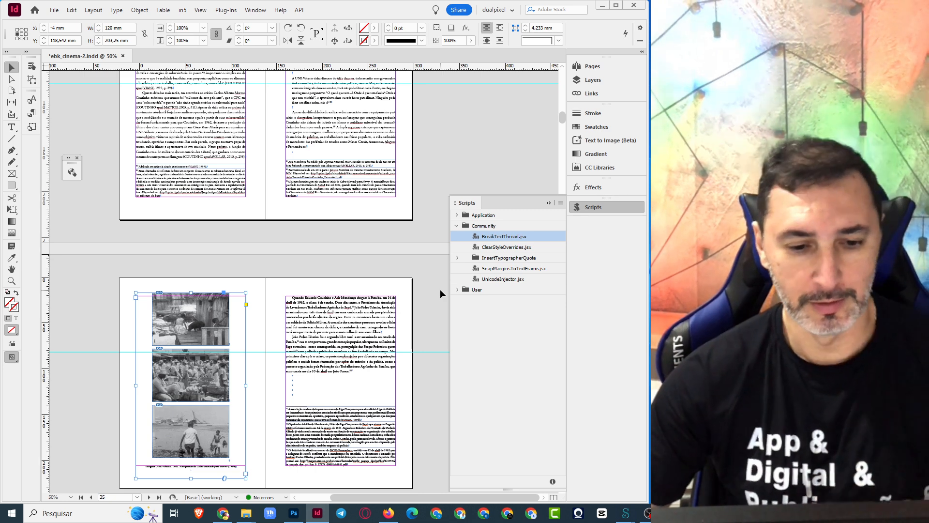
Shorten the page 34 photo frame to 185 mm high, and extend its bottom edge to a height of about 200 mm.
{"action": "scroll", "coordinate": [375, 309], "scroll_direction": "down", "scroll_amount": 3}
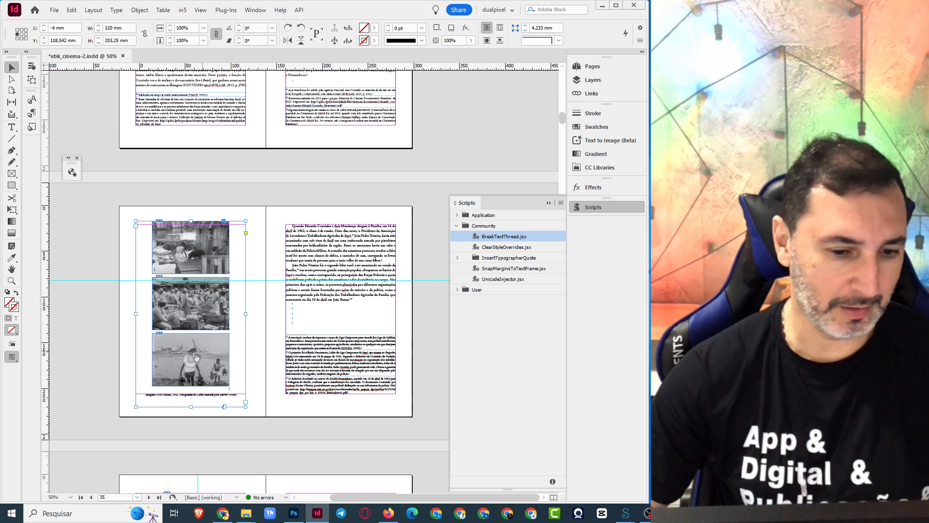
{"action": "left_click_drag", "start_coordinate": [187, 410], "coordinate": [186, 392]}
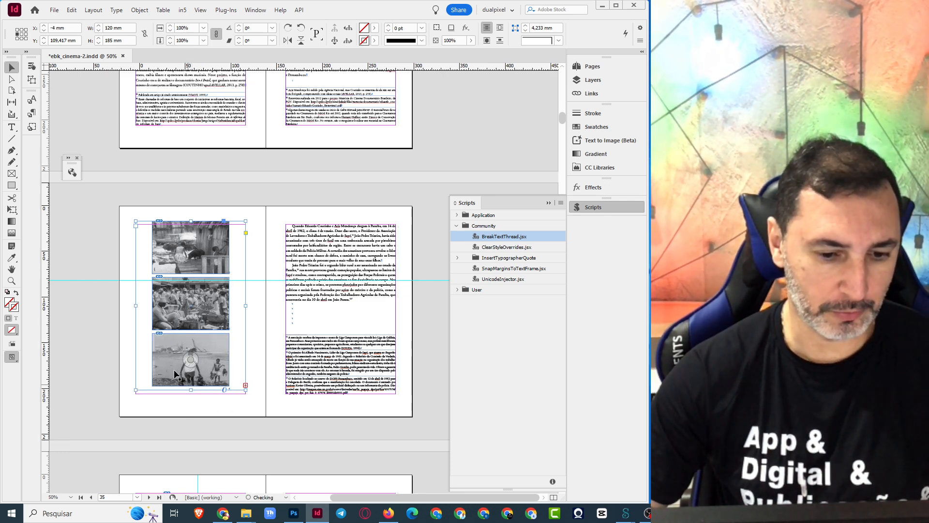
{"action": "left_click_drag", "start_coordinate": [0, 97], "coordinate": [1, 126]}
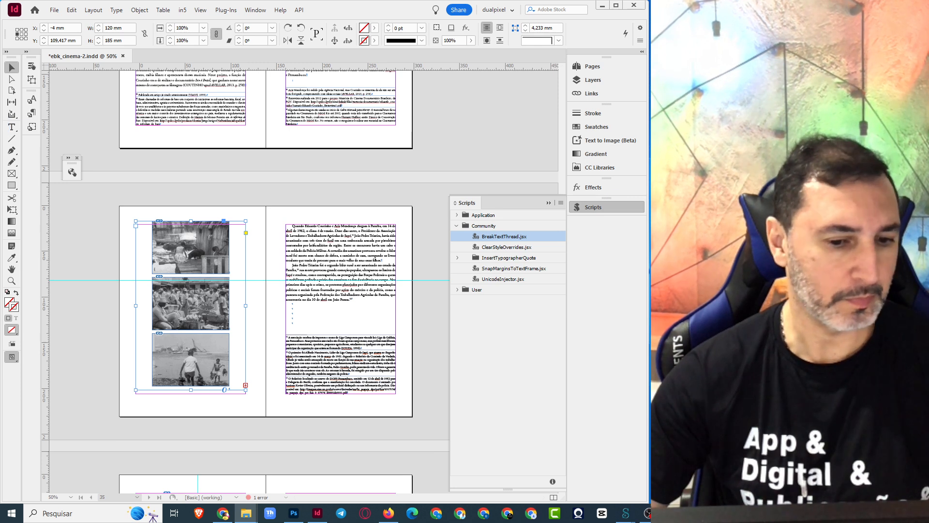
{"action": "left_click_drag", "start_coordinate": [192, 405], "coordinate": [193, 403]}
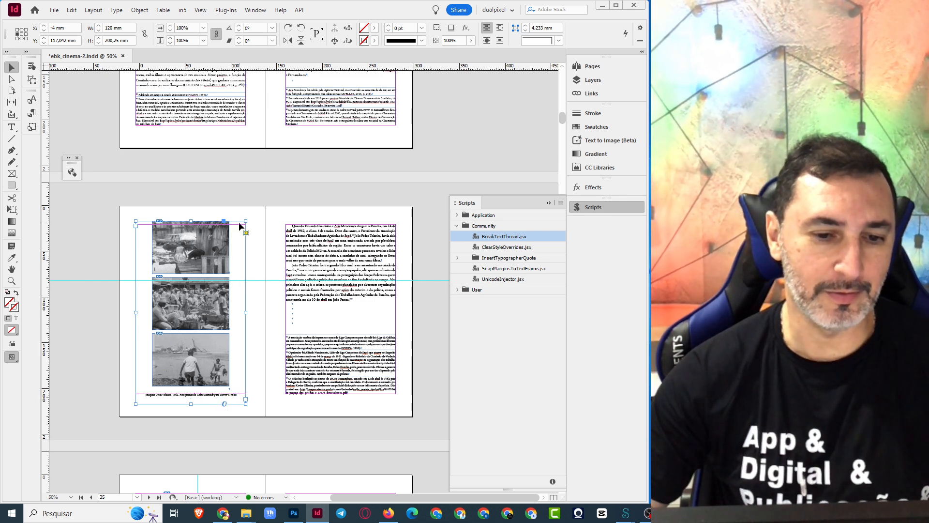
Move the photo frame off page 34 and back inside its margins, and extend its height to about 210 mm.
{"action": "left_click_drag", "start_coordinate": [240, 225], "coordinate": [90, 233]}
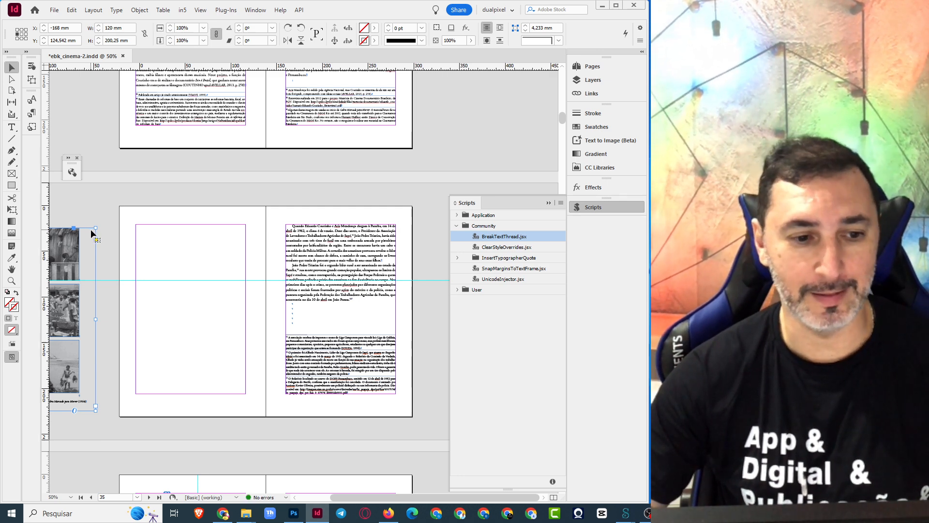
{"action": "left_click_drag", "start_coordinate": [92, 234], "coordinate": [246, 225]}
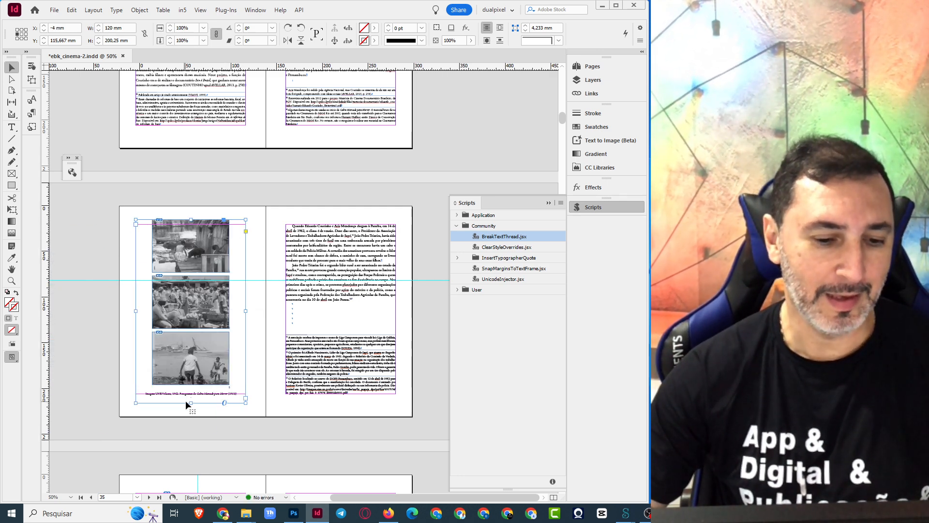
{"action": "left_click_drag", "start_coordinate": [189, 402], "coordinate": [191, 388]}
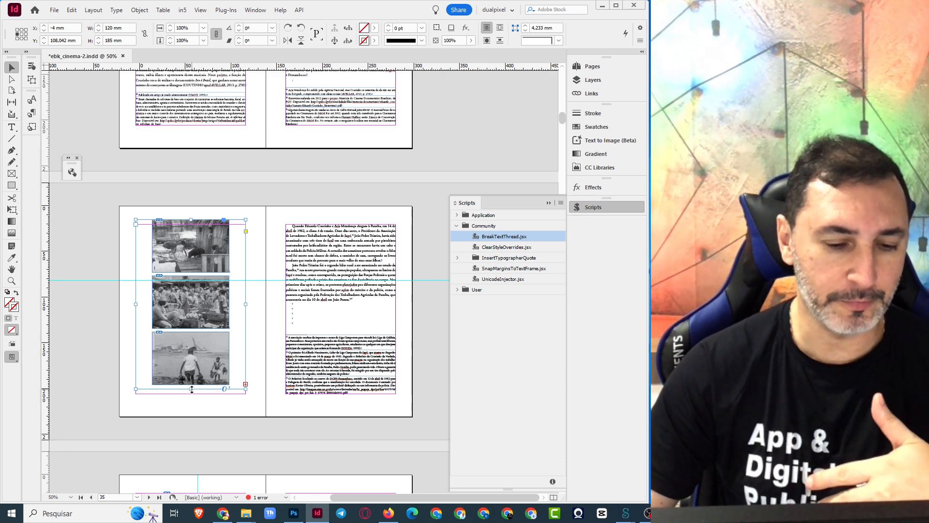
{"action": "left_click_drag", "start_coordinate": [192, 389], "coordinate": [192, 411]}
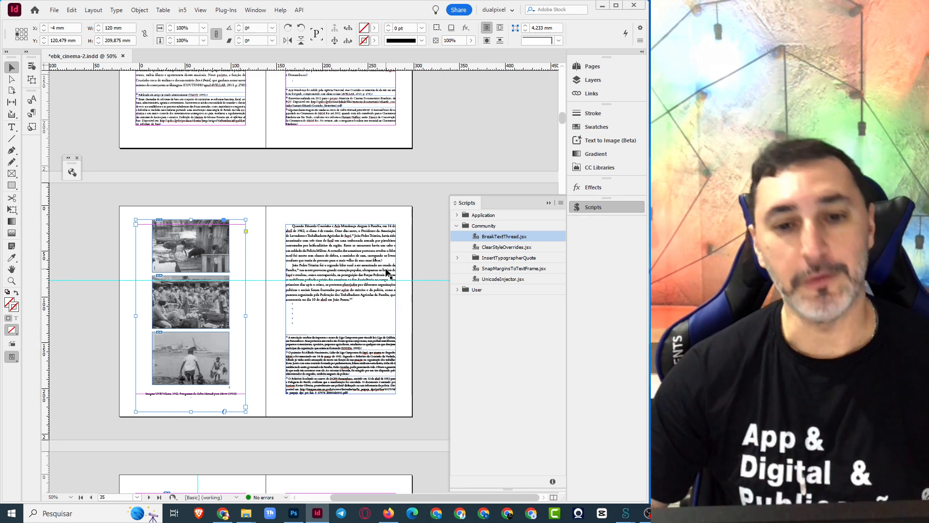
Examine the footnotes at the foot of the page 35 text frame and save the document.
{"action": "scroll", "coordinate": [388, 244], "scroll_direction": "up", "scroll_amount": 3}
{"action": "left_click", "coordinate": [338, 165]}
{"action": "scroll", "coordinate": [361, 232], "scroll_direction": "down", "scroll_amount": 2}
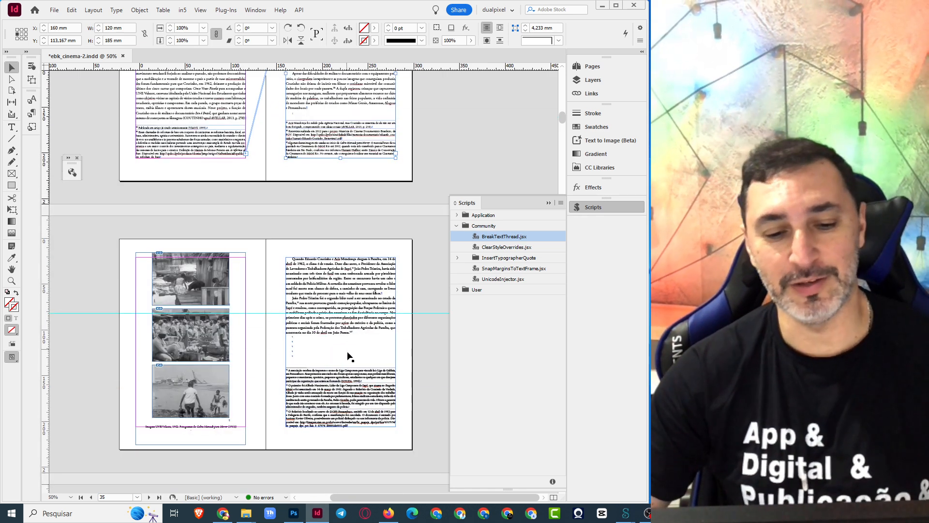
{"action": "key", "text": "ctrl+1"}
{"action": "scroll", "coordinate": [309, 352], "scroll_direction": "down", "scroll_amount": 3}
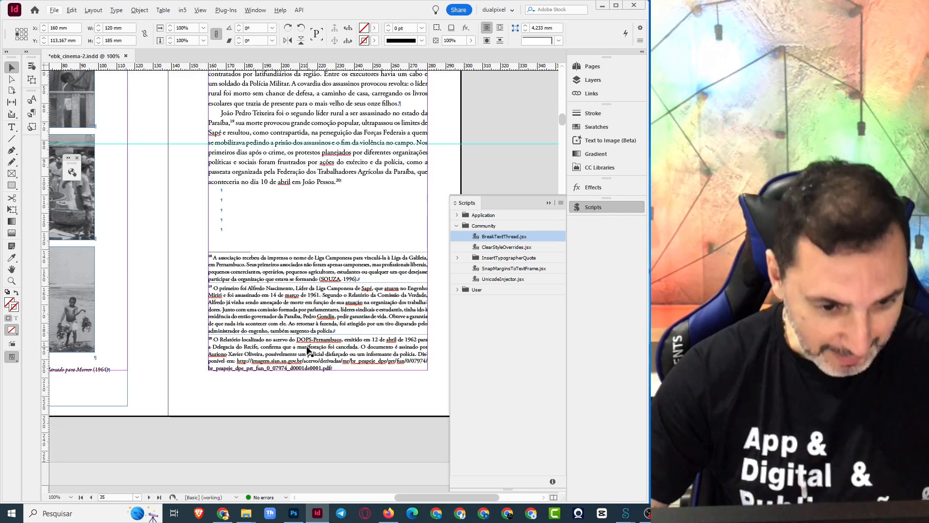
{"action": "left_click", "coordinate": [186, 262]}
{"action": "scroll", "coordinate": [192, 266], "scroll_direction": "up", "scroll_amount": 1}
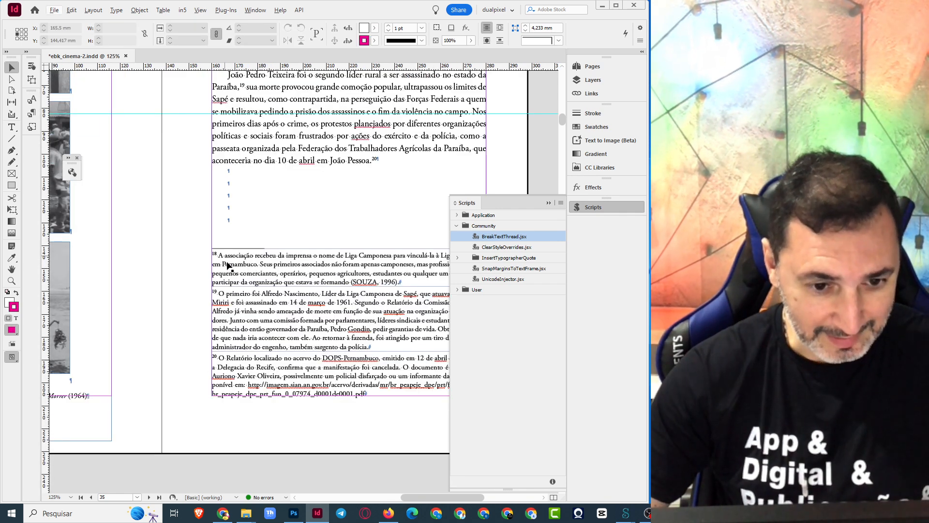
{"action": "left_click", "coordinate": [223, 269]}
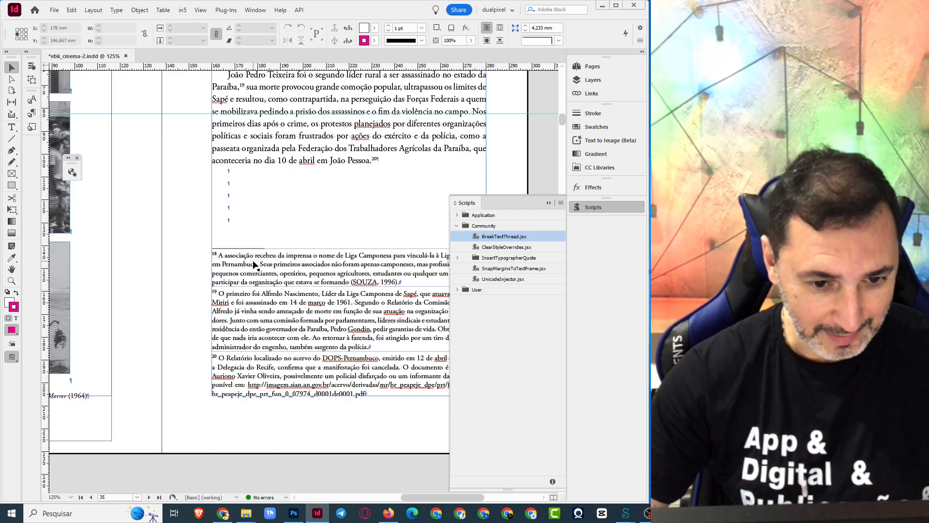
{"action": "left_click", "coordinate": [187, 294]}
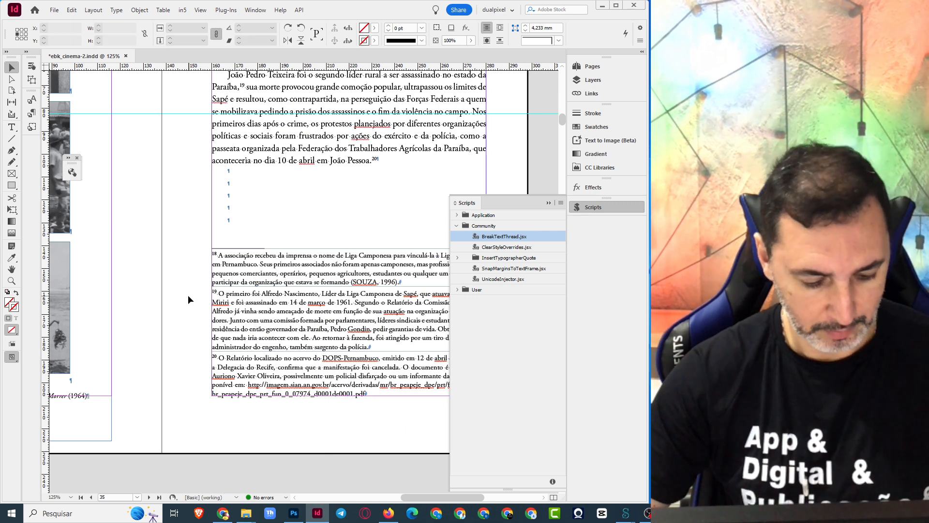
{"action": "key", "text": "ctrl+s"}
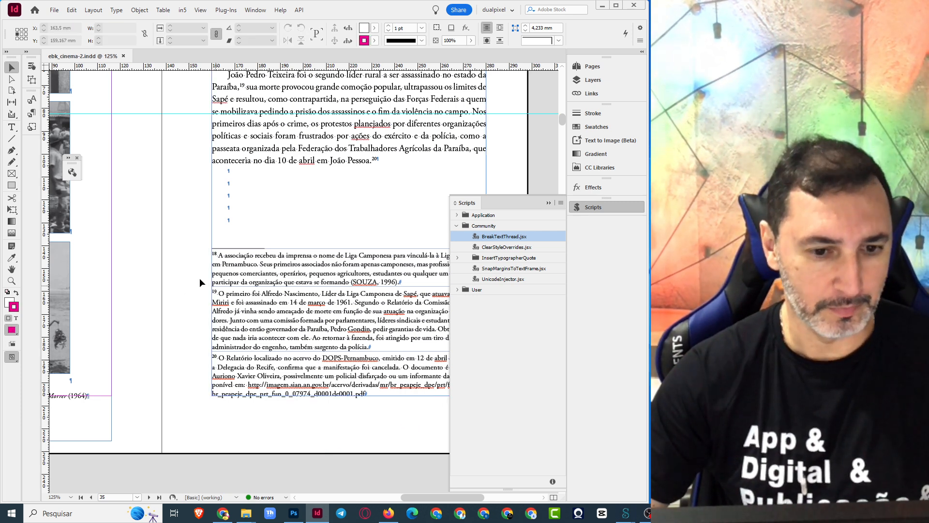
Review the numbering and formatting settings in Document Footnote Options, leaving them unchanged.
{"action": "scroll", "coordinate": [187, 271], "scroll_direction": "down", "scroll_amount": 2}
{"action": "left_click", "coordinate": [93, 9]}
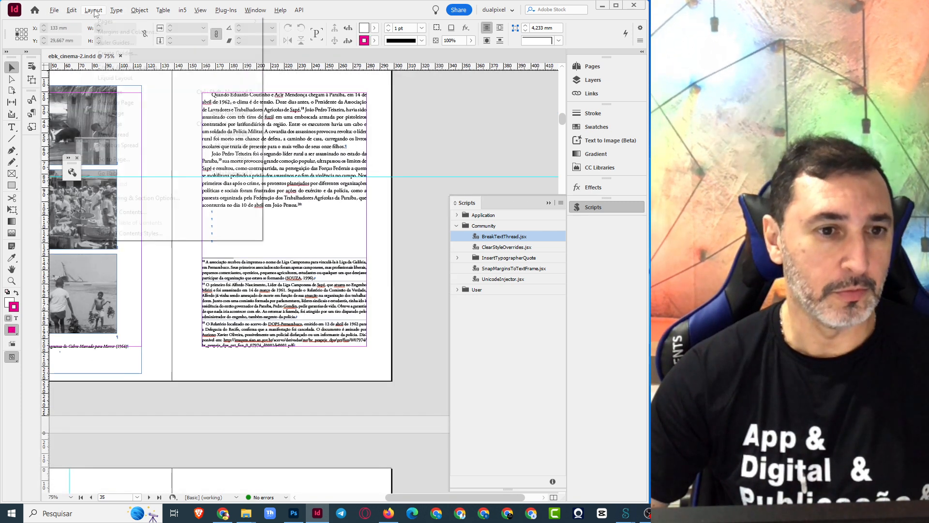
{"action": "mouse_move", "coordinate": [116, 10]}
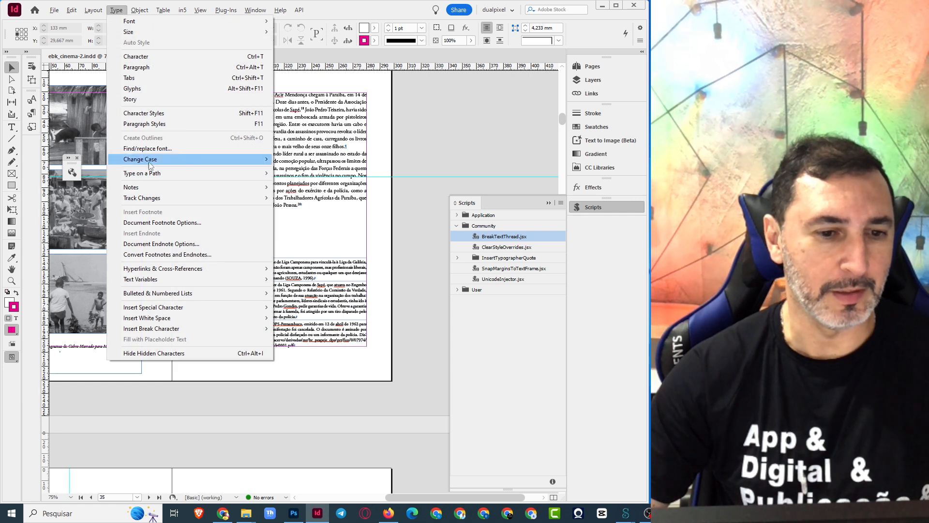
{"action": "left_click", "coordinate": [130, 222]}
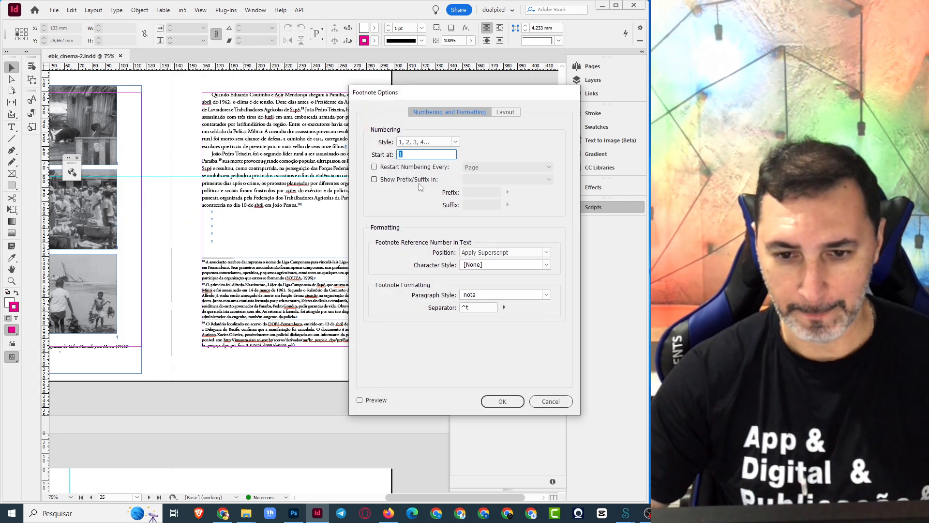
{"action": "left_click", "coordinate": [549, 401]}
{"action": "scroll", "coordinate": [178, 263], "scroll_direction": "up", "scroll_amount": 1}
{"action": "left_click", "coordinate": [218, 266]}
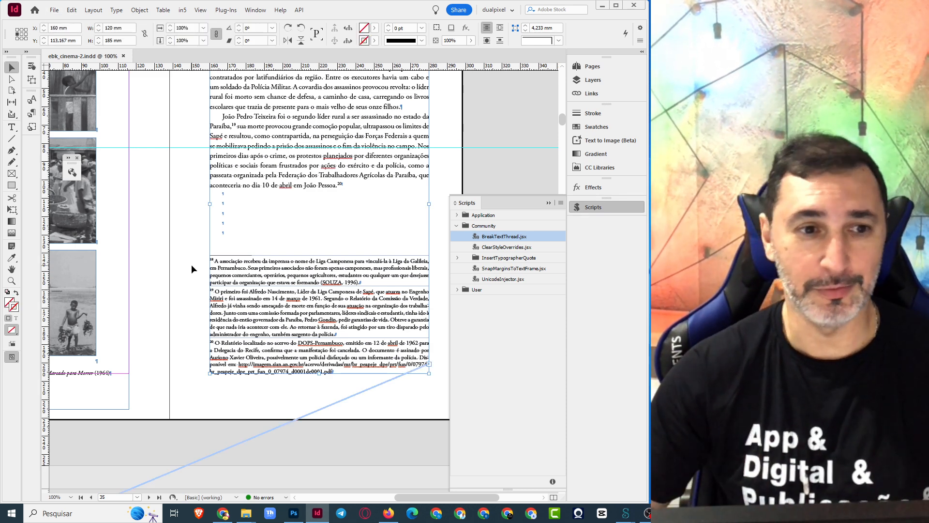
{"action": "left_click", "coordinate": [116, 9]}
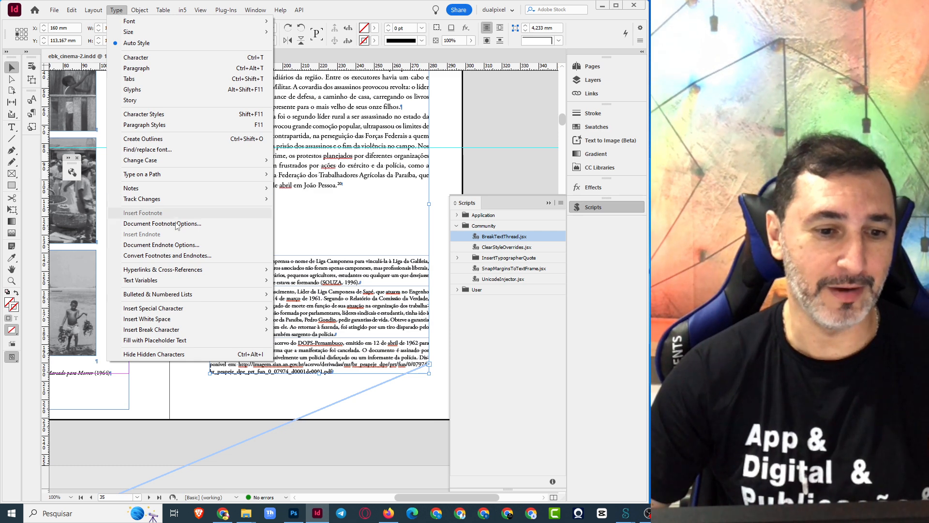
{"action": "left_click", "coordinate": [163, 393]}
{"action": "left_click", "coordinate": [116, 9]}
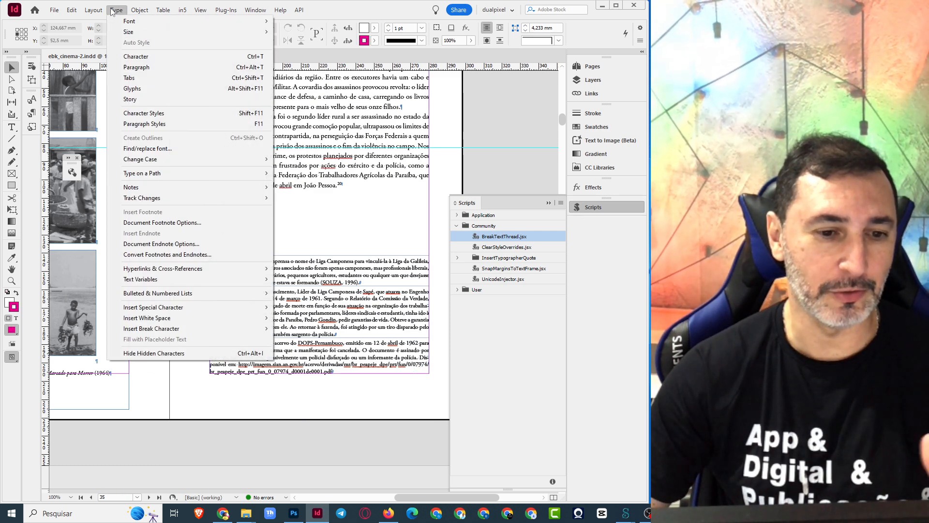
{"action": "left_click", "coordinate": [155, 223]}
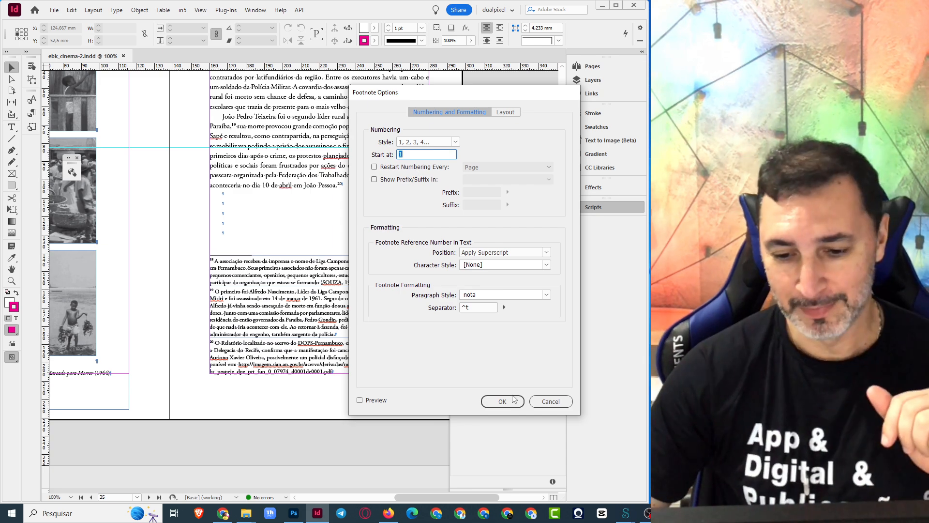
{"action": "left_click", "coordinate": [550, 401]}
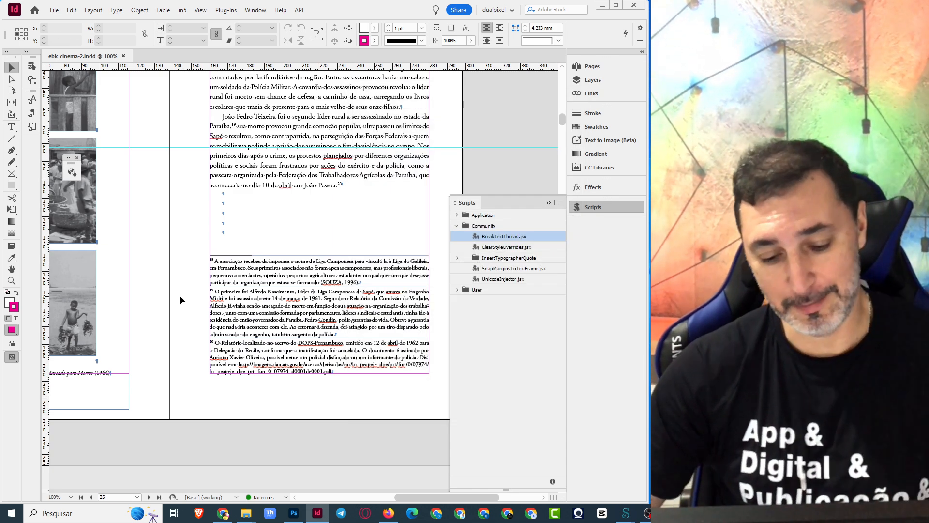
Switch to ebk_cinema-1.epub in Sigil and open ebk_cinema-1-1.xhtml to view the preface.
{"action": "scroll", "coordinate": [290, 243], "scroll_direction": "up", "scroll_amount": 3}
{"action": "scroll", "coordinate": [290, 243], "scroll_direction": "up", "scroll_amount": 5}
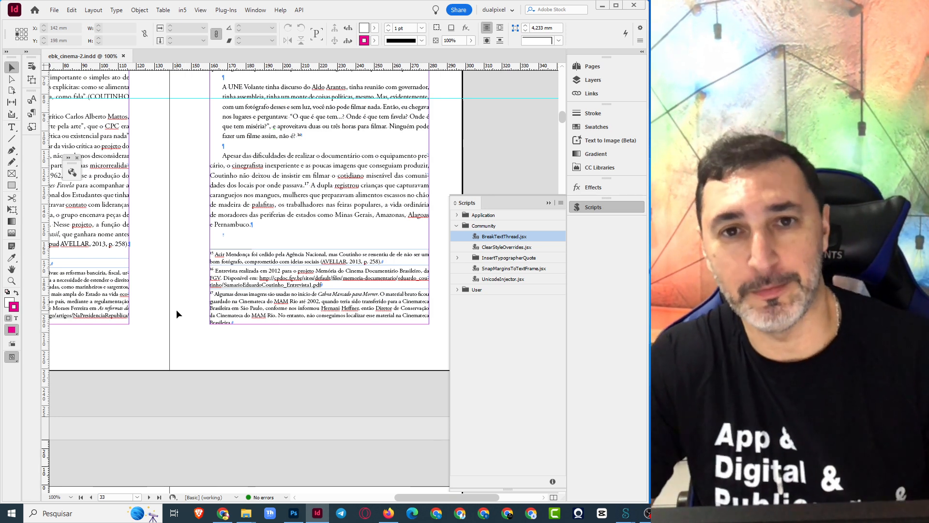
{"action": "key", "text": "ctrl+minus"}
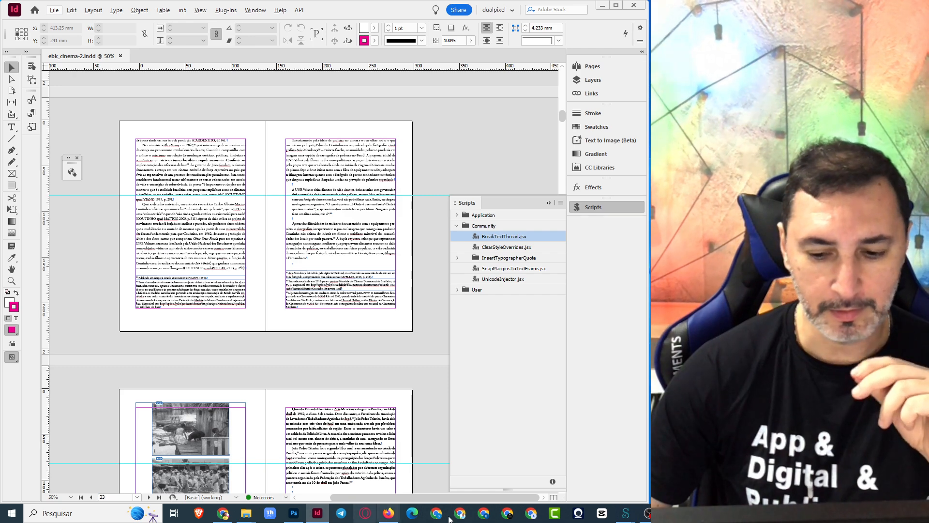
{"action": "left_click", "coordinate": [626, 513]}
{"action": "left_click", "coordinate": [591, 462]}
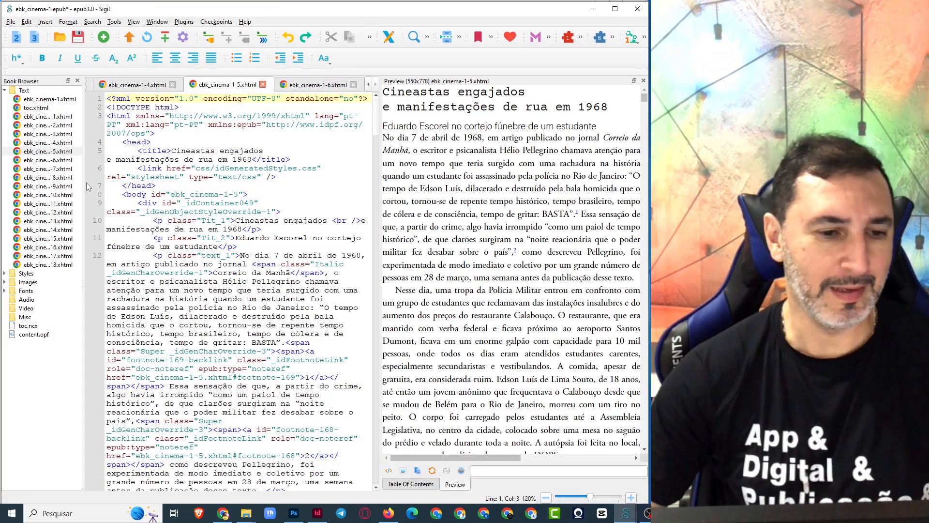
{"action": "left_click_drag", "start_coordinate": [84, 182], "coordinate": [87, 183]}
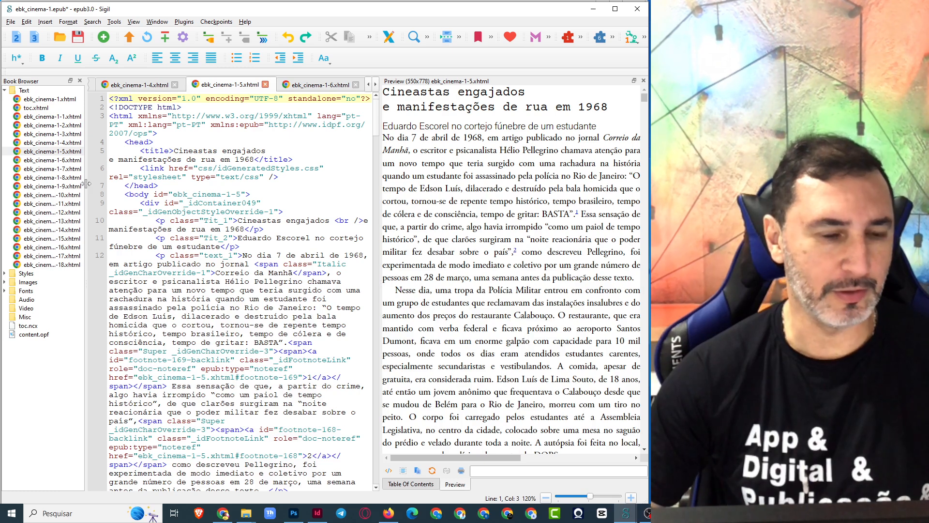
{"action": "double_click", "coordinate": [67, 117]}
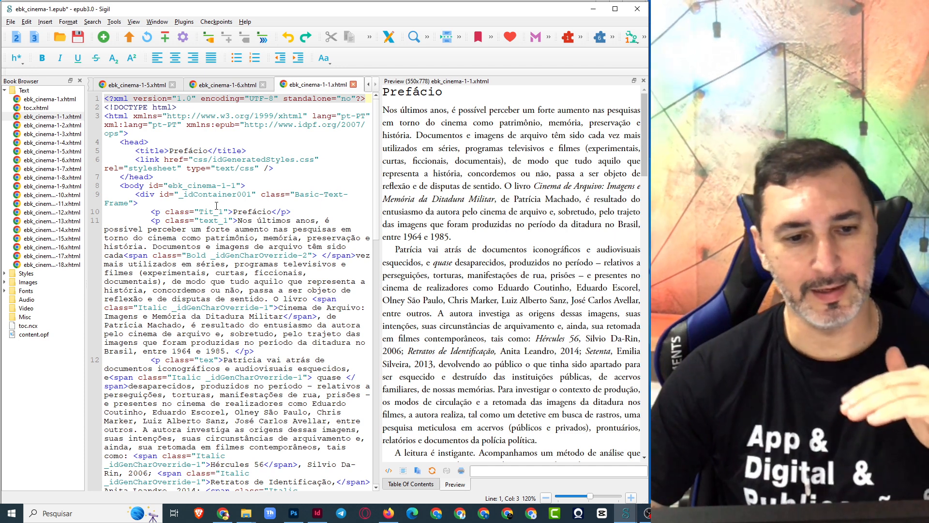
{"action": "left_click", "coordinate": [433, 93]}
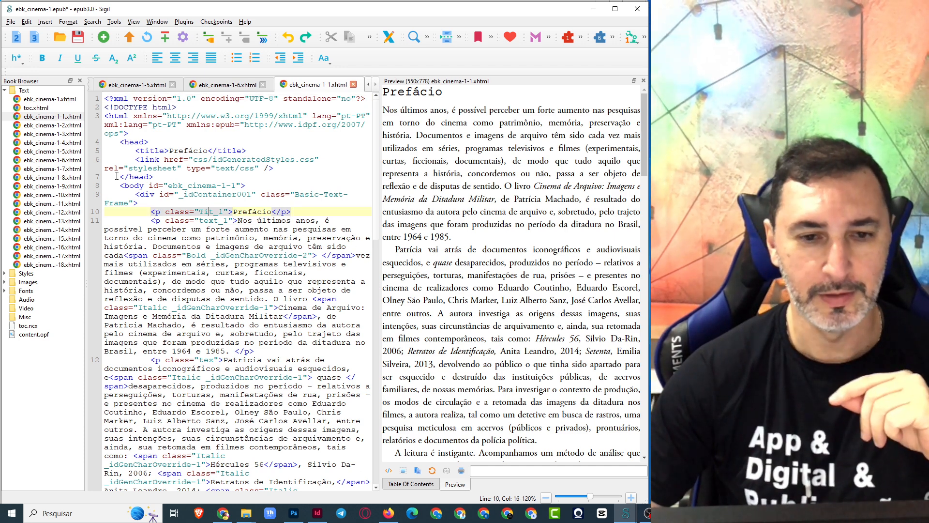
Open ebk_cinema-1-4.xhtml and examine in the preview the footnotes placed just before the first group of photos.
{"action": "double_click", "coordinate": [53, 125]}
{"action": "left_click", "coordinate": [53, 144]}
{"action": "double_click", "coordinate": [53, 143]}
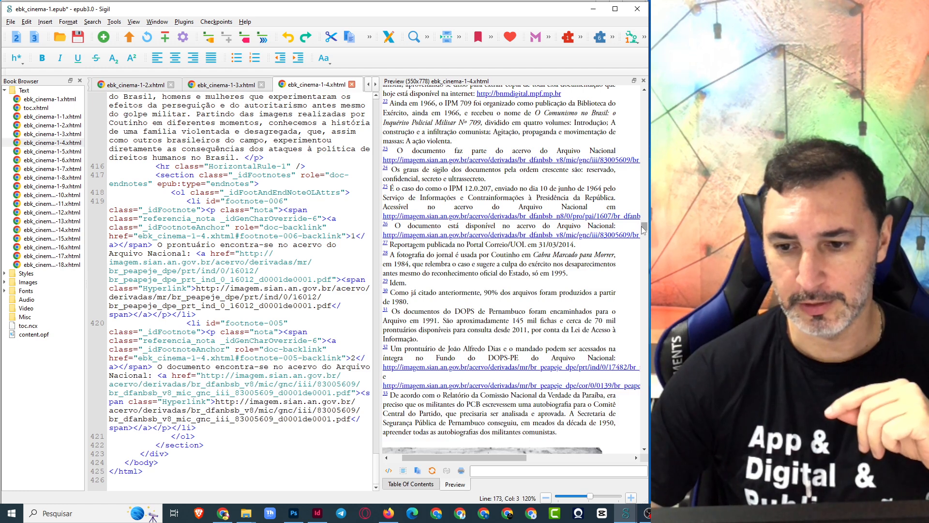
{"action": "left_click_drag", "start_coordinate": [644, 228], "coordinate": [644, 99]}
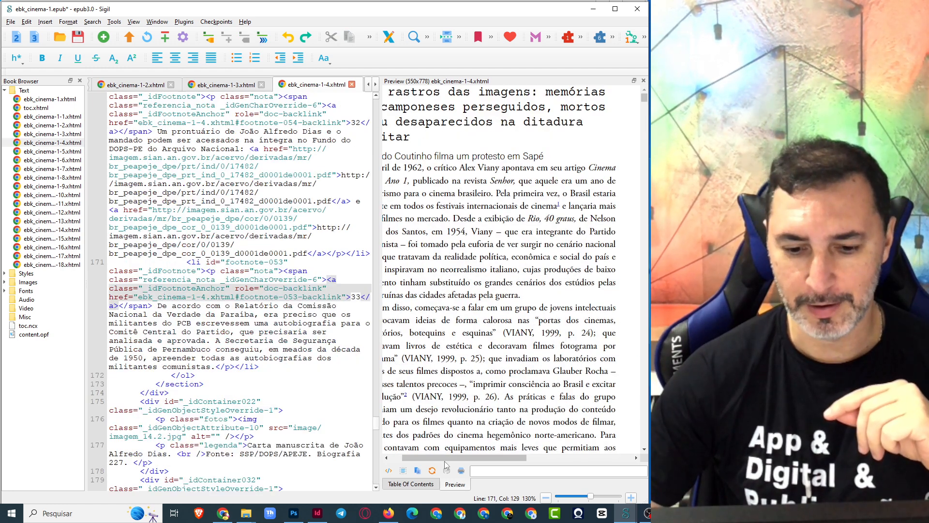
{"action": "left_click_drag", "start_coordinate": [500, 457], "coordinate": [480, 458]}
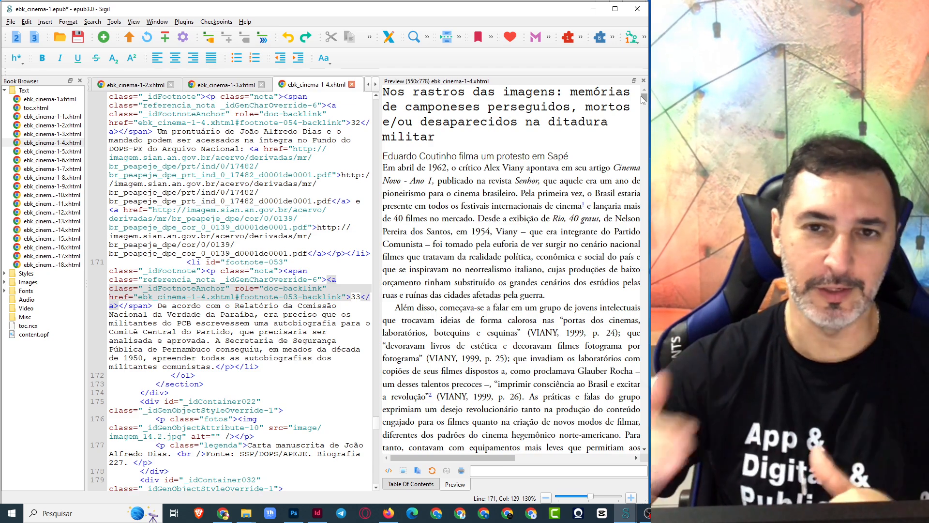
{"action": "left_click_drag", "start_coordinate": [644, 97], "coordinate": [649, 123]}
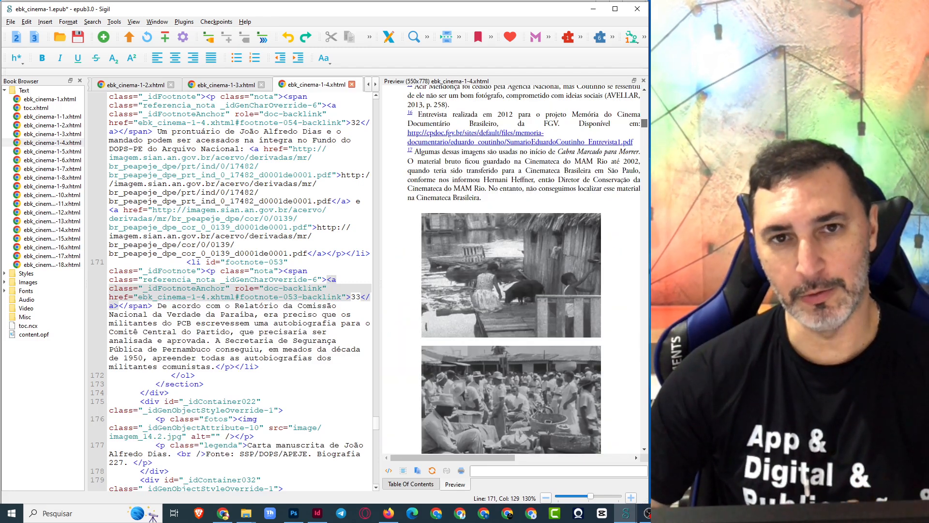
Locate footnote 17 in the code and examine the closing section and div tags and the _idContainer008 photo block.
{"action": "left_click", "coordinate": [489, 187]}
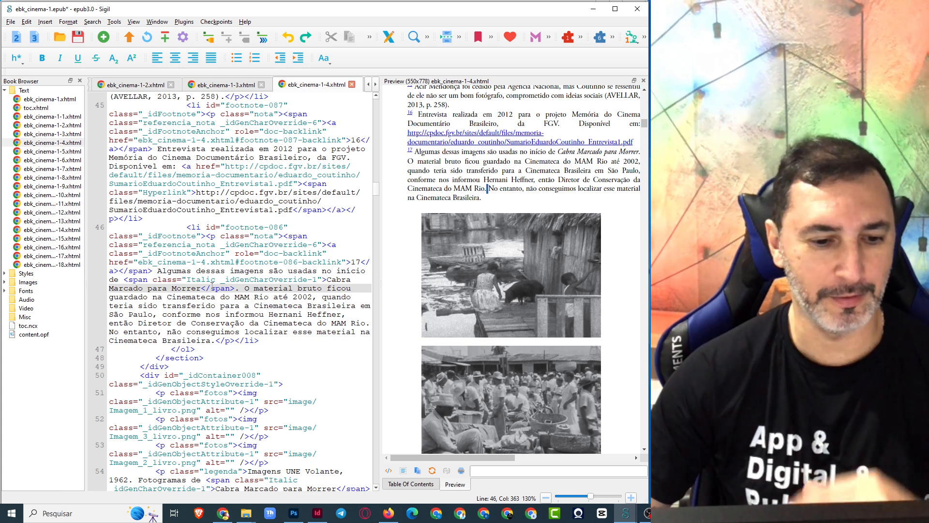
{"action": "left_click_drag", "start_coordinate": [210, 357], "coordinate": [125, 357]}
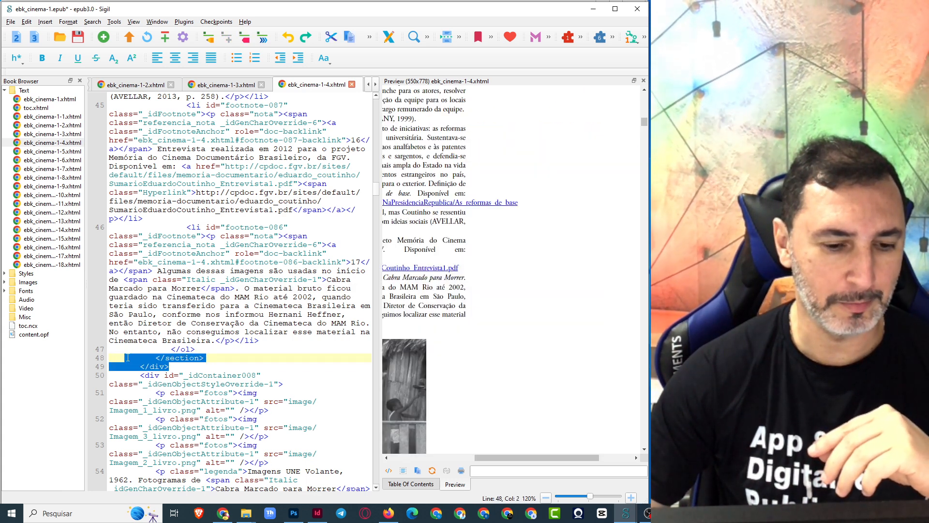
{"action": "scroll", "coordinate": [185, 362], "scroll_direction": "down", "scroll_amount": 2}
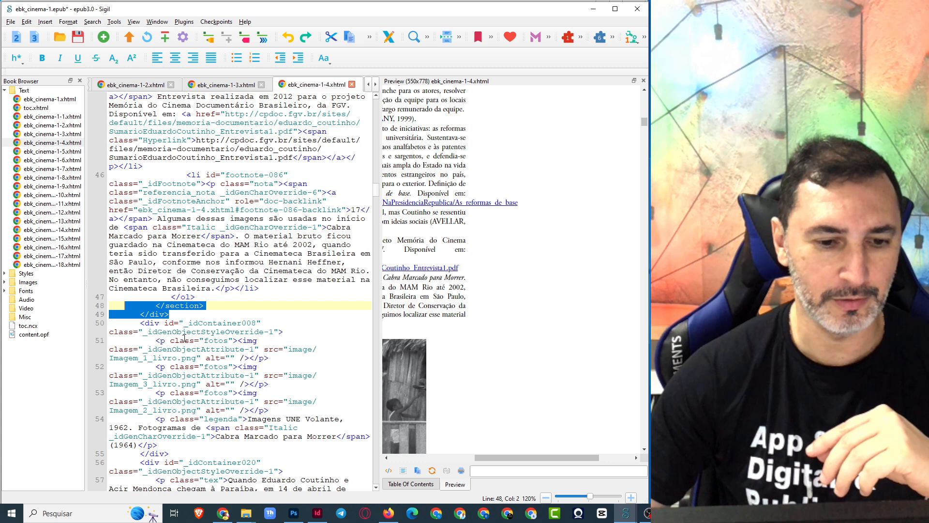
{"action": "left_click", "coordinate": [174, 306]}
{"action": "left_click_drag", "start_coordinate": [139, 323], "coordinate": [249, 358]}
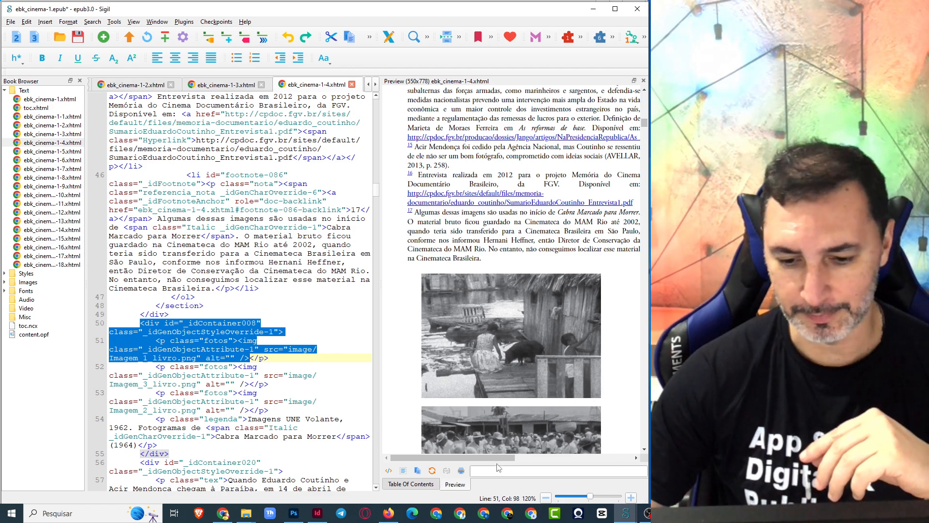
Examine the footnote numbering after the photos through the end of the chapter preview, and return to InDesign.
{"action": "left_click", "coordinate": [437, 439]}
{"action": "scroll", "coordinate": [544, 258], "scroll_direction": "down", "scroll_amount": 12}
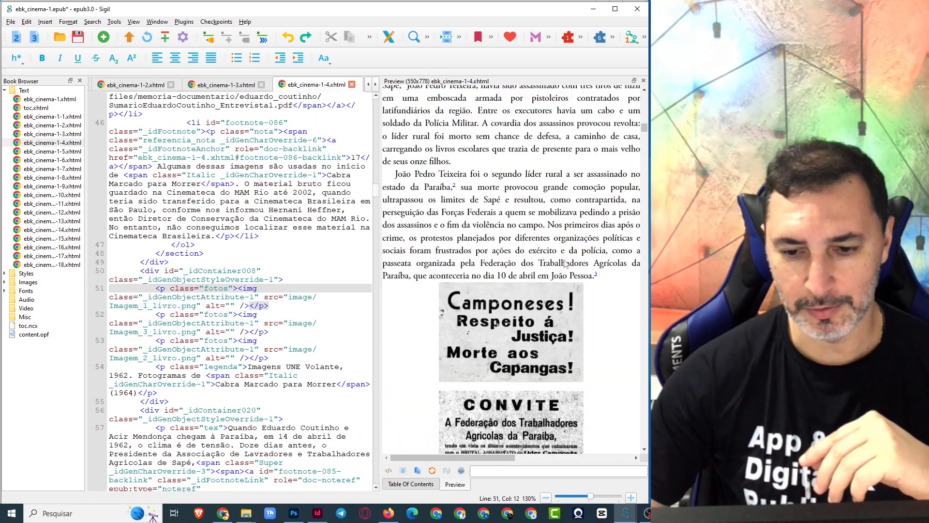
{"action": "left_click_drag", "start_coordinate": [645, 131], "coordinate": [644, 218]}
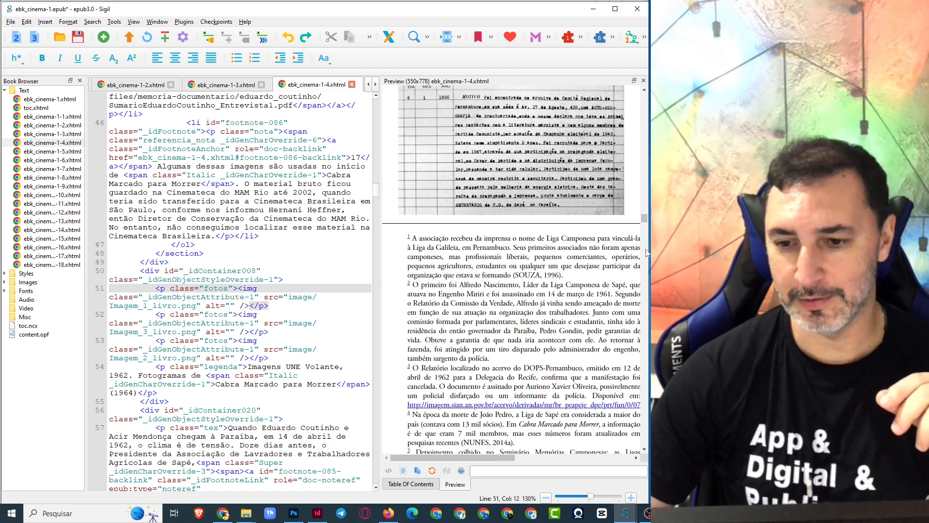
{"action": "scroll", "coordinate": [645, 220], "scroll_direction": "down", "scroll_amount": 3}
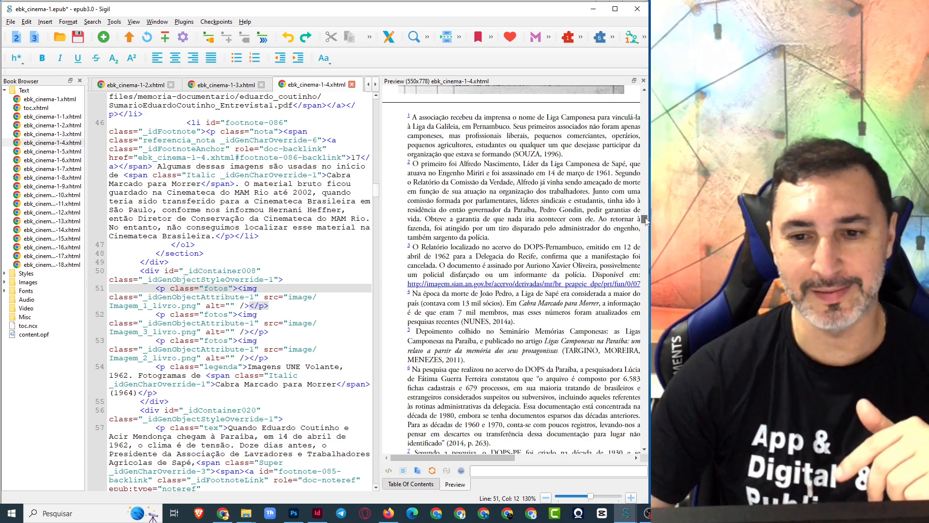
{"action": "mouse_move", "coordinate": [645, 220]}
{"action": "left_mouse_down"}
{"action": "mouse_move", "coordinate": [647, 231]}
{"action": "mouse_move", "coordinate": [647, 220]}
{"action": "left_mouse_up"}
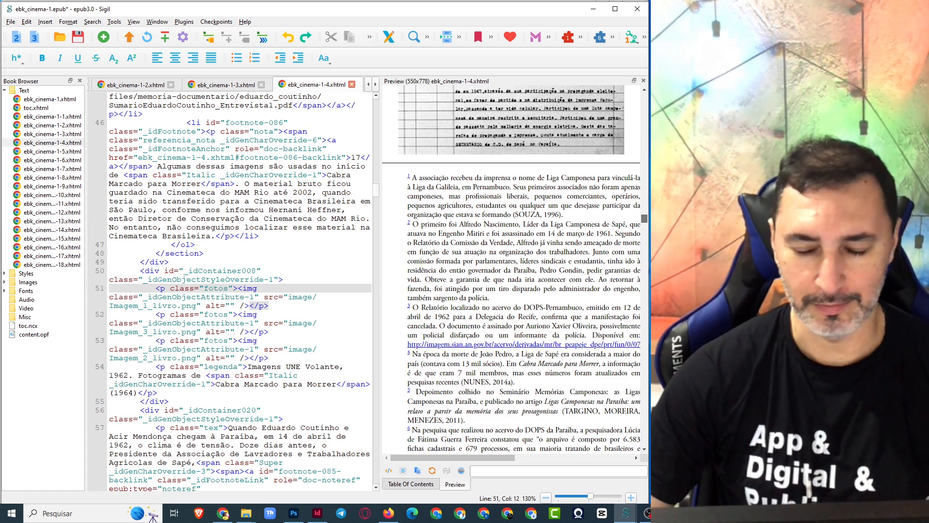
{"action": "left_click_drag", "start_coordinate": [644, 219], "coordinate": [645, 224]}
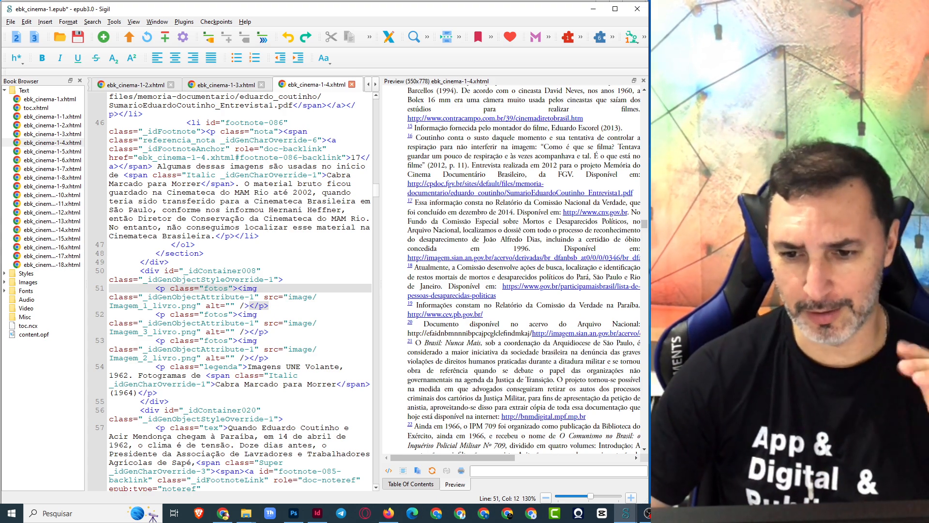
{"action": "left_click_drag", "start_coordinate": [647, 232], "coordinate": [646, 459]}
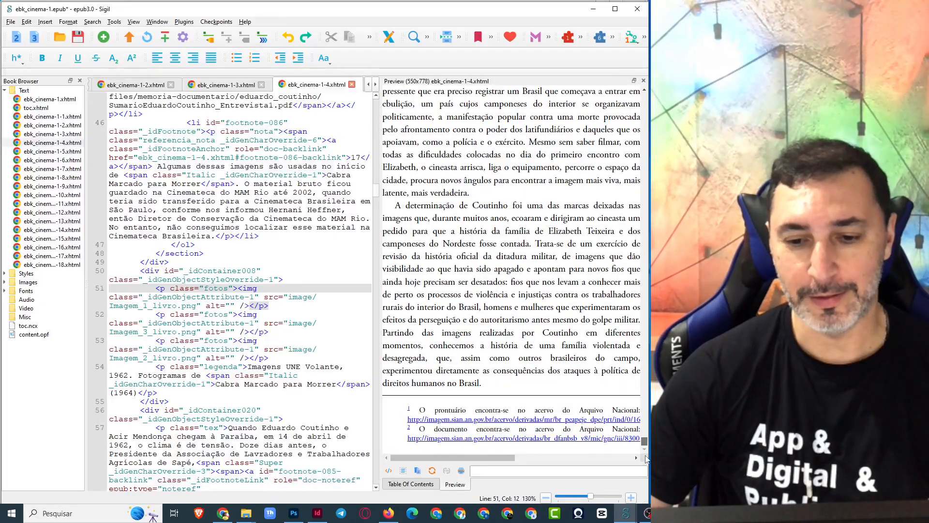
{"action": "left_click", "coordinate": [592, 9]}
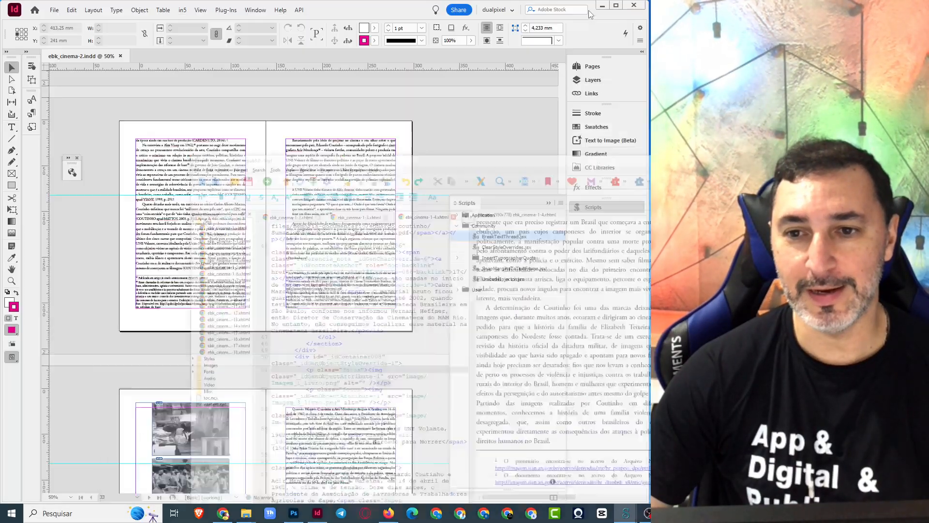
Thread the text frame before the three-photo page to the text frame facing the photos, and move the photo frame onto the pasteboard.
{"action": "scroll", "coordinate": [347, 211], "scroll_direction": "down", "scroll_amount": 3}
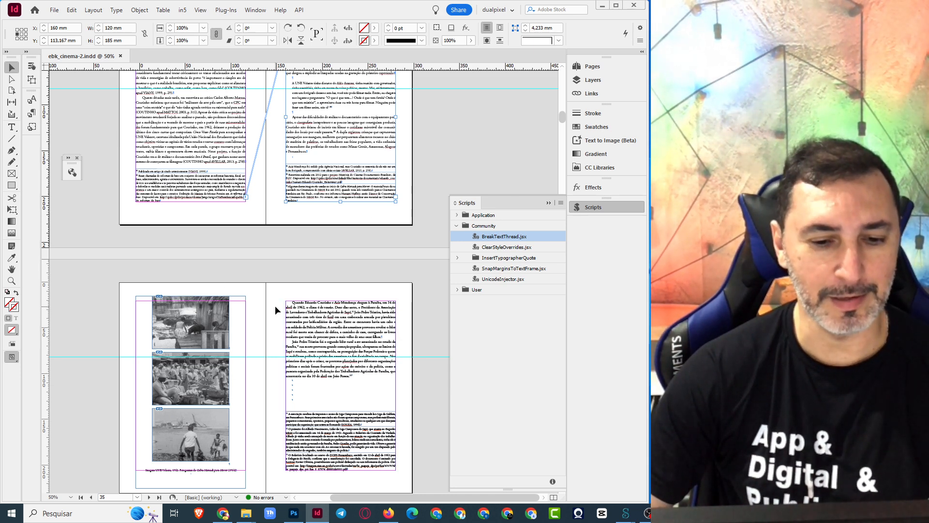
{"action": "left_click", "coordinate": [395, 197]}
{"action": "left_click", "coordinate": [345, 339]}
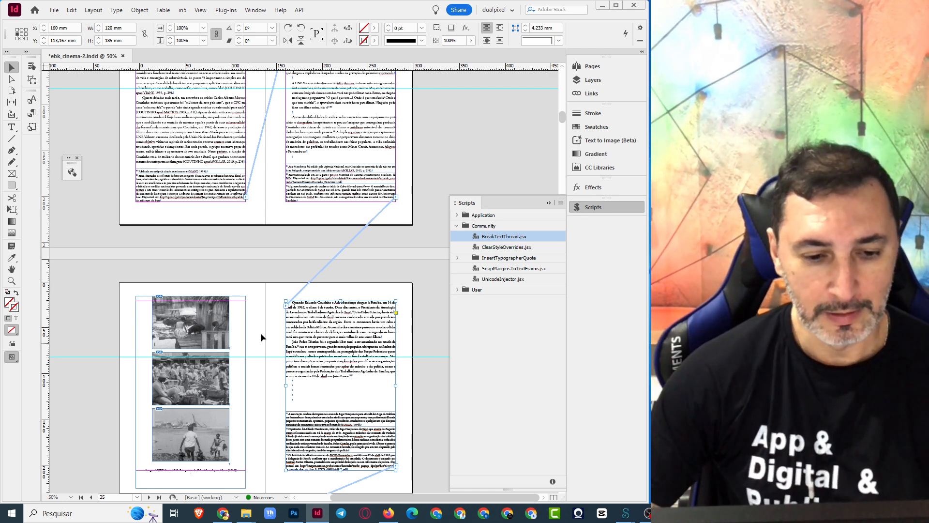
{"action": "left_click", "coordinate": [248, 332]}
{"action": "left_click_drag", "start_coordinate": [238, 346], "coordinate": [120, 333]}
Follow the text thread through the following spreads, from the newspaper clippings page to the death certificate page, checking where the story continues.
{"action": "scroll", "coordinate": [404, 341], "scroll_direction": "down", "scroll_amount": 6}
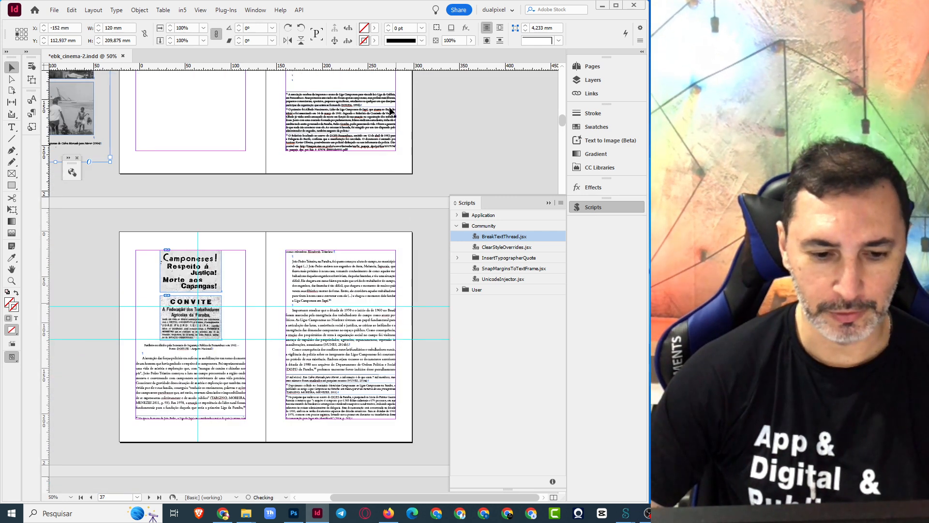
{"action": "left_click", "coordinate": [384, 98]}
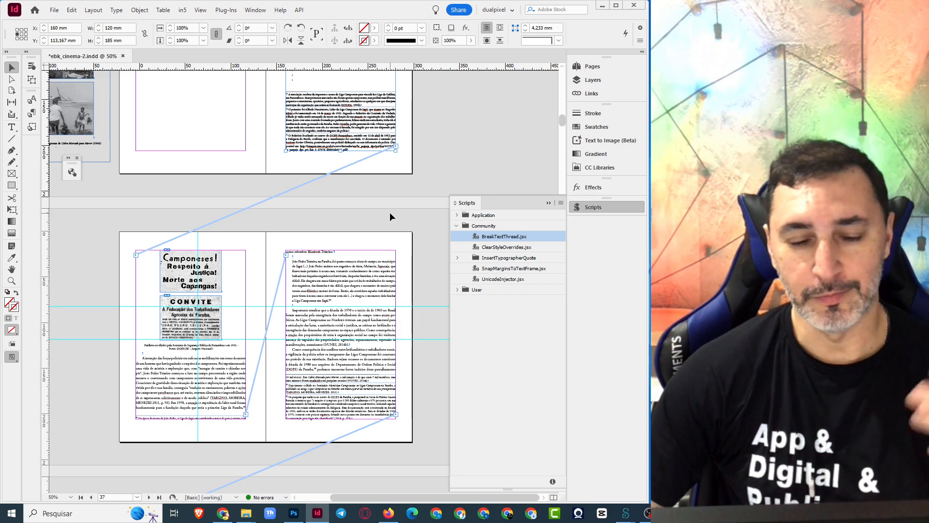
{"action": "scroll", "coordinate": [390, 212], "scroll_direction": "down", "scroll_amount": 1}
{"action": "scroll", "coordinate": [391, 218], "scroll_direction": "down", "scroll_amount": 5}
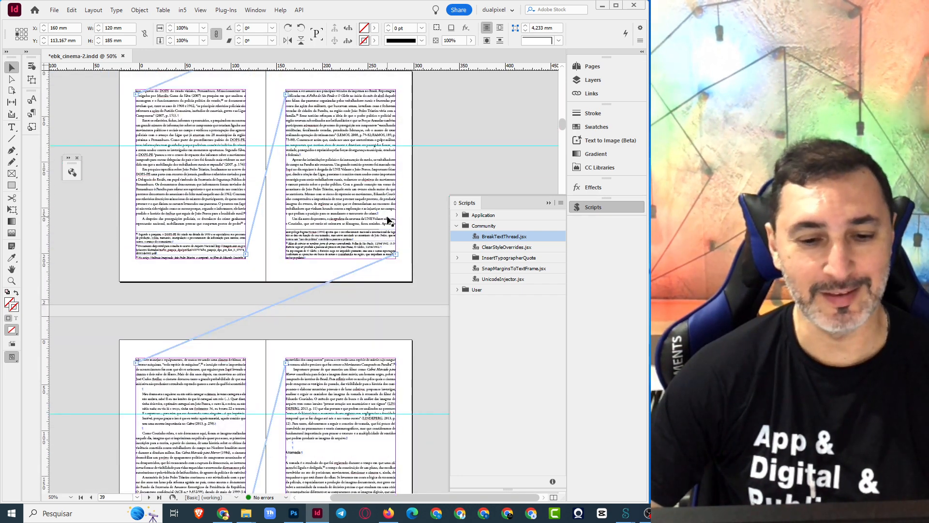
{"action": "scroll", "coordinate": [387, 218], "scroll_direction": "down", "scroll_amount": 2}
{"action": "scroll", "coordinate": [384, 222], "scroll_direction": "down", "scroll_amount": 3}
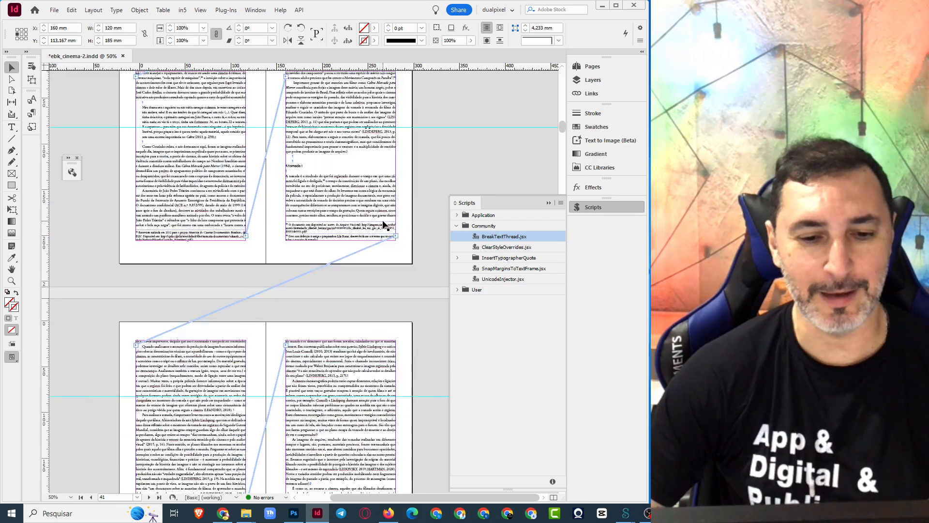
{"action": "scroll", "coordinate": [383, 224], "scroll_direction": "down", "scroll_amount": 3}
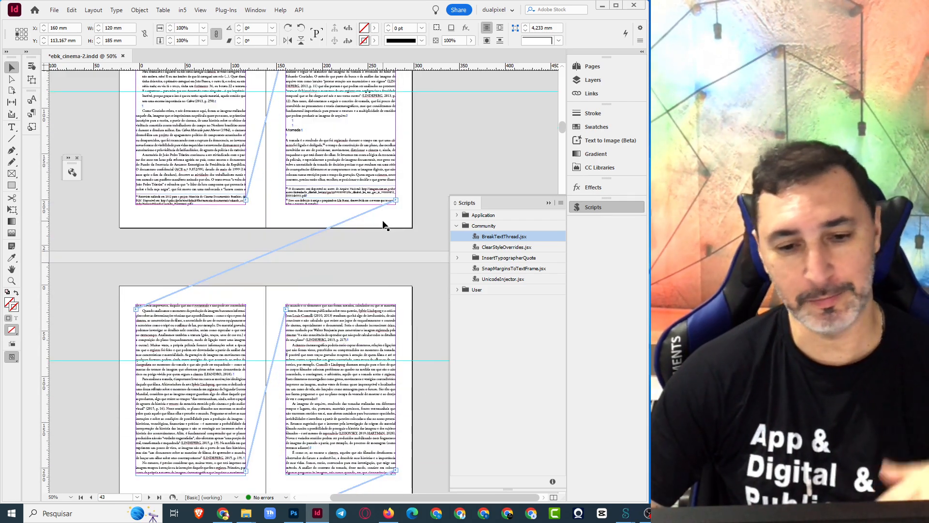
{"action": "scroll", "coordinate": [382, 225], "scroll_direction": "down", "scroll_amount": 12}
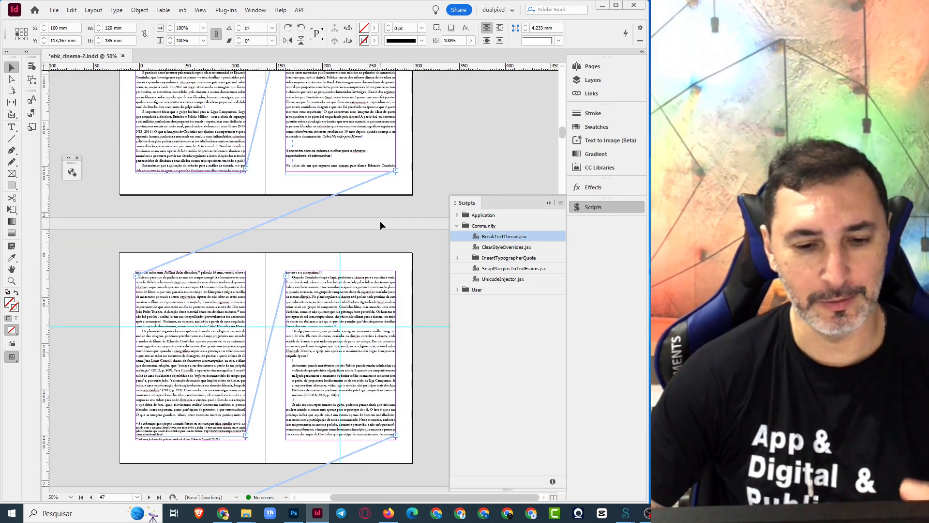
{"action": "scroll", "coordinate": [380, 225], "scroll_direction": "down", "scroll_amount": 7}
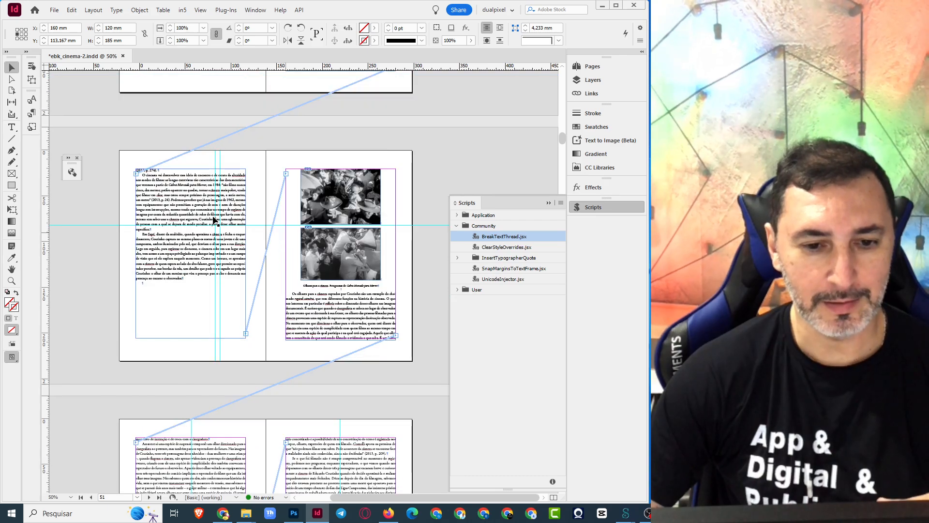
{"action": "scroll", "coordinate": [300, 328], "scroll_direction": "down", "scroll_amount": 4}
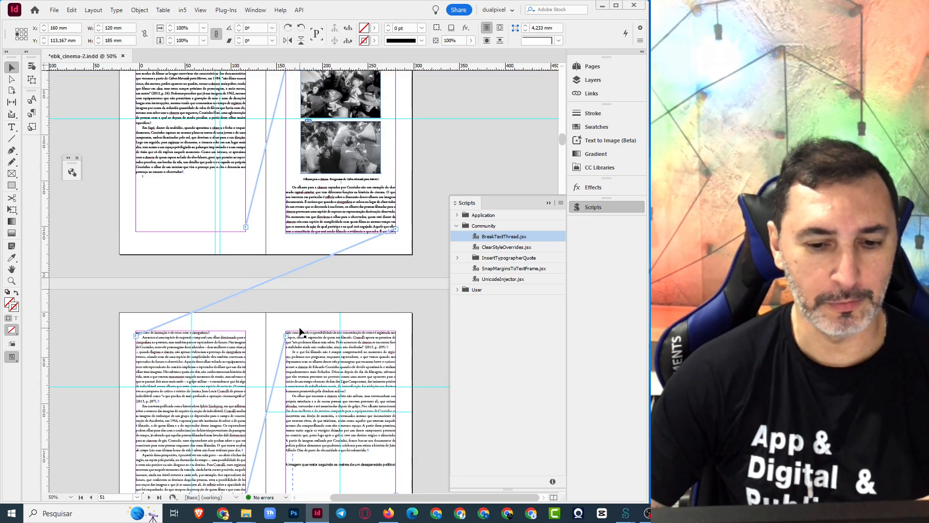
{"action": "scroll", "coordinate": [331, 325], "scroll_direction": "down", "scroll_amount": 2}
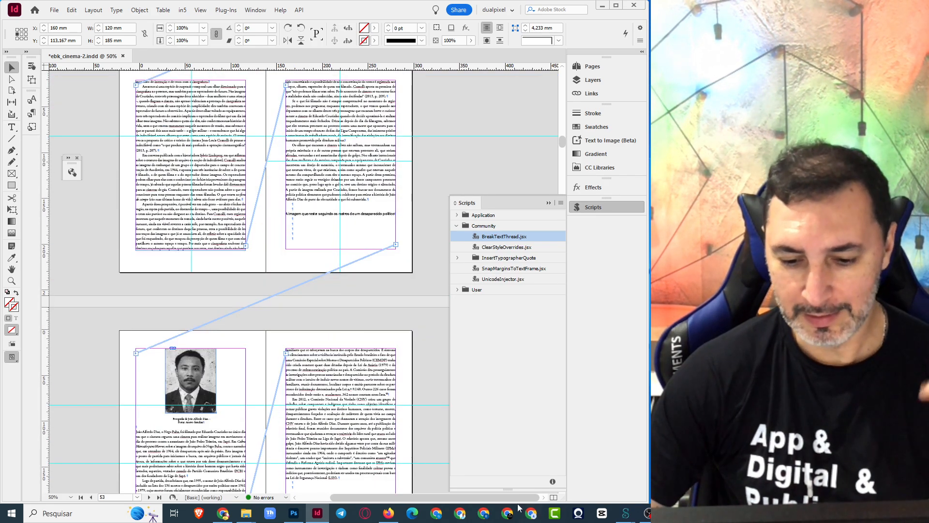
{"action": "scroll", "coordinate": [361, 198], "scroll_direction": "down", "scroll_amount": 10}
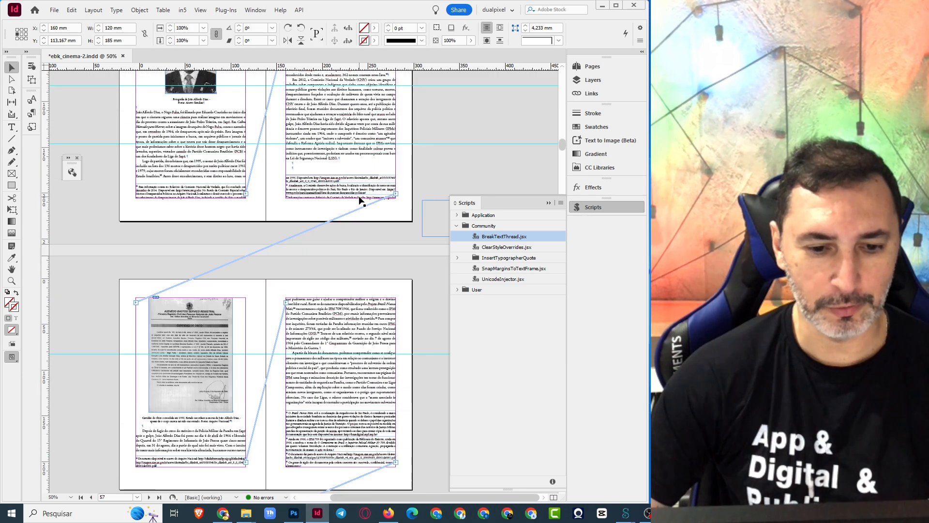
Move the full-page frame with the first handwritten letter, facing the Delegacia Auxiliar document, off the page onto the pasteboard.
{"action": "scroll", "coordinate": [359, 197], "scroll_direction": "down", "scroll_amount": 7}
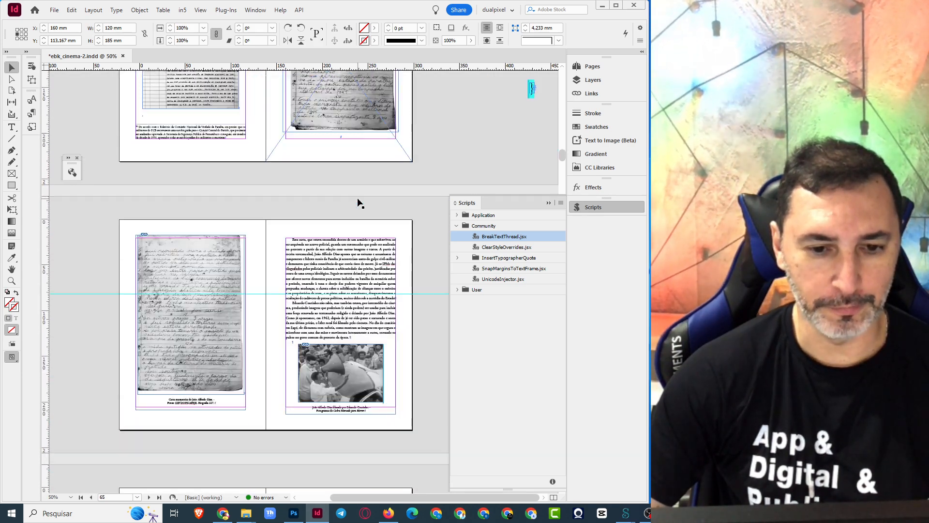
{"action": "scroll", "coordinate": [240, 179], "scroll_direction": "down", "scroll_amount": 1}
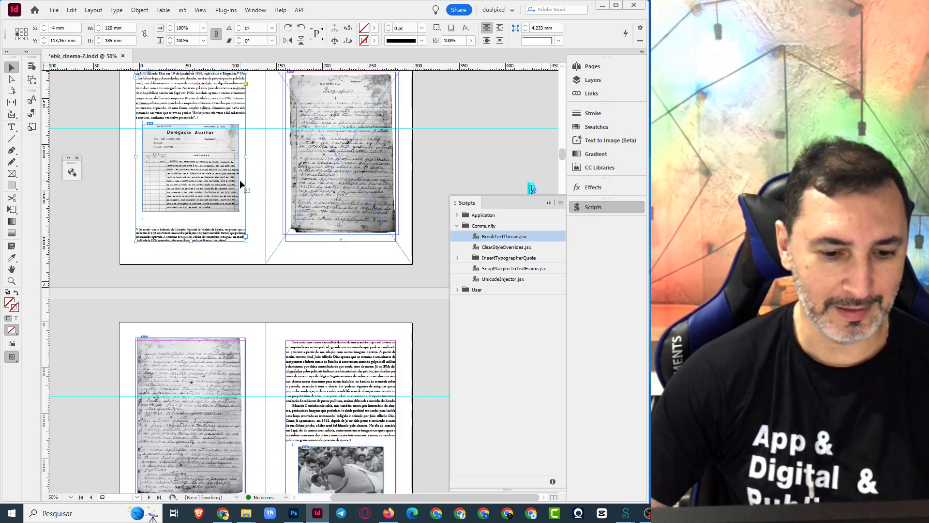
{"action": "left_click", "coordinate": [307, 155]}
{"action": "scroll", "coordinate": [297, 184], "scroll_direction": "up", "scroll_amount": 2}
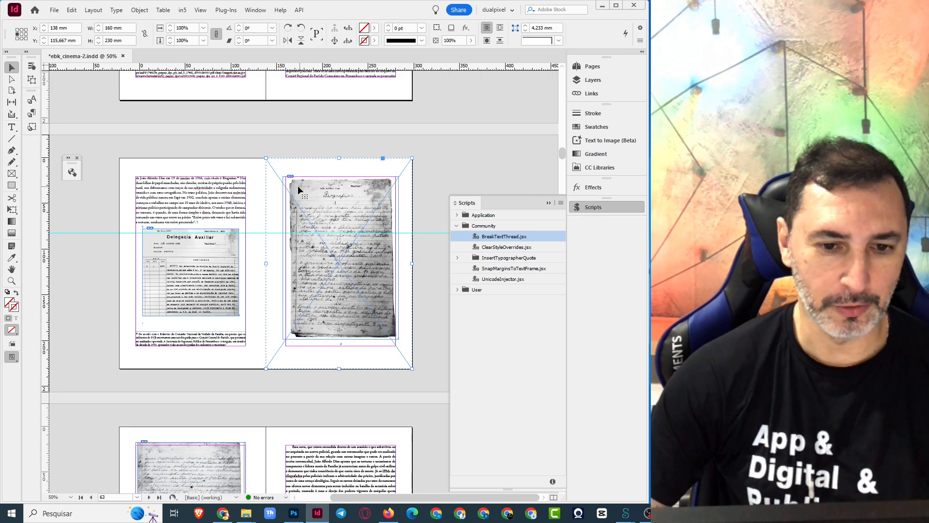
{"action": "left_click_drag", "start_coordinate": [290, 195], "coordinate": [490, 177]}
Move the frame with the second handwritten letter and its caption off the next spread onto the pasteboard.
{"action": "scroll", "coordinate": [371, 237], "scroll_direction": "down", "scroll_amount": 3}
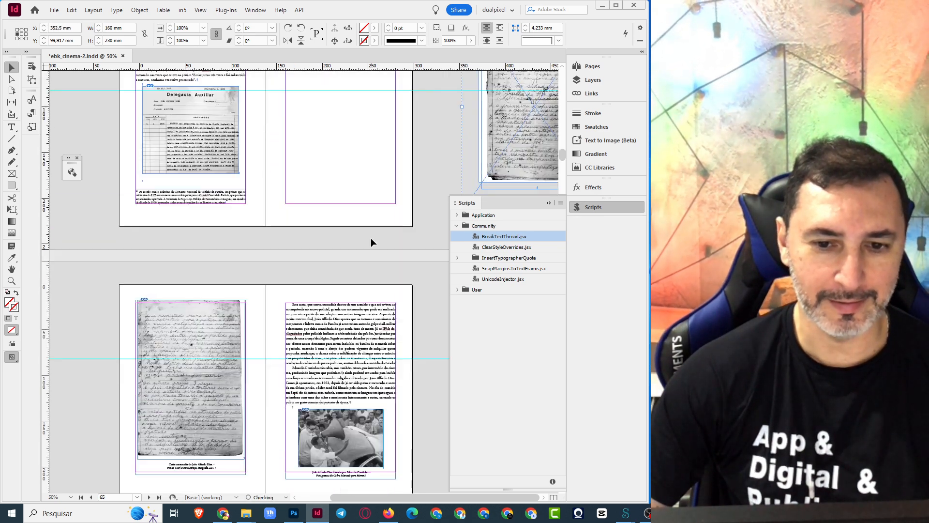
{"action": "scroll", "coordinate": [371, 237], "scroll_direction": "up", "scroll_amount": 1}
{"action": "left_click", "coordinate": [239, 378]}
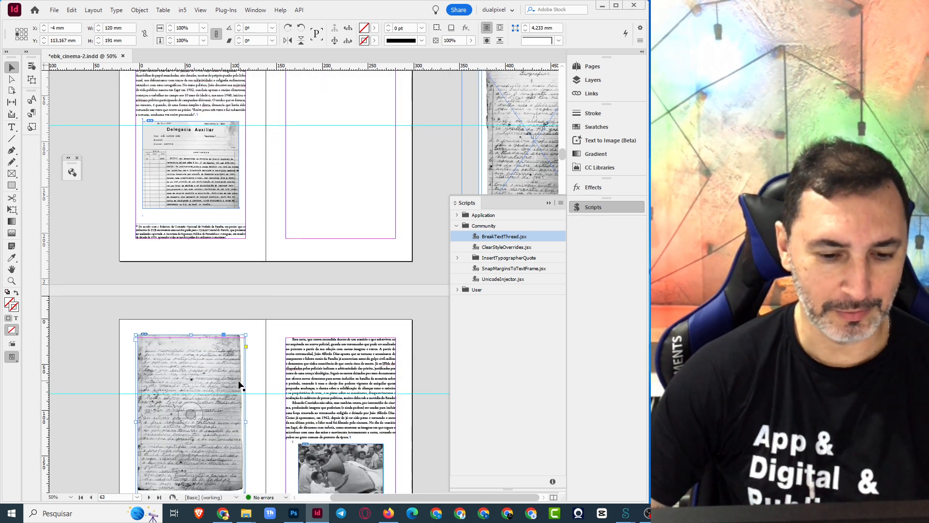
{"action": "key", "text": "ctrl+alt+c"}
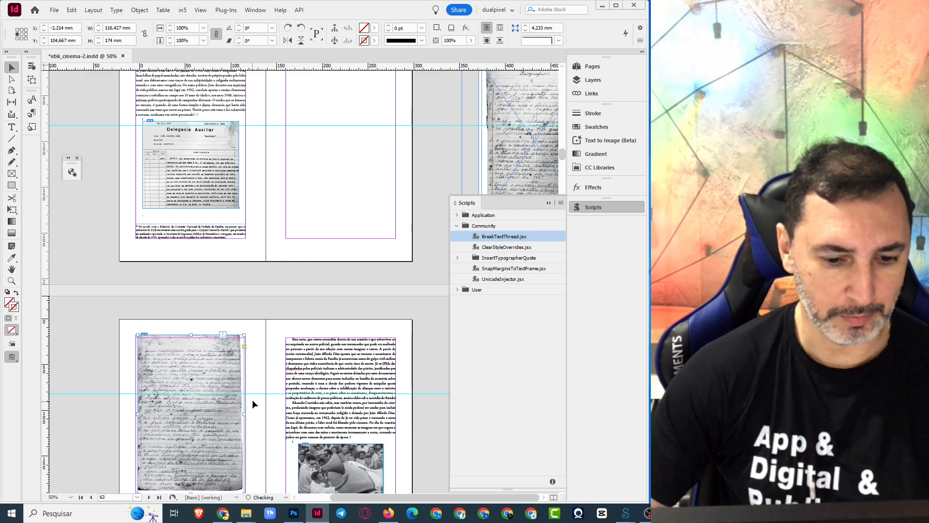
{"action": "scroll", "coordinate": [251, 399], "scroll_direction": "down", "scroll_amount": 4}
{"action": "left_click_drag", "start_coordinate": [227, 364], "coordinate": [84, 355]}
{"action": "scroll", "coordinate": [224, 300], "scroll_direction": "up", "scroll_amount": 3}
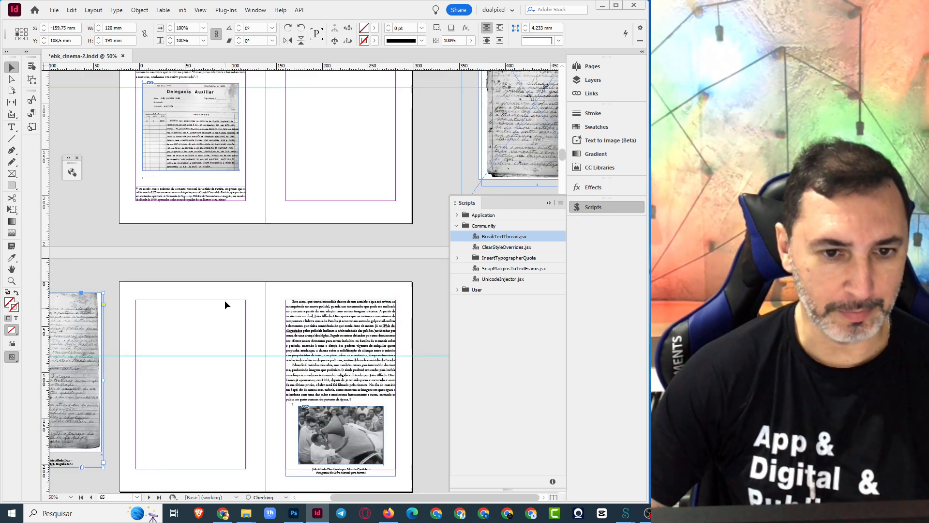
Thread the text frame containing the Delegacia Auxiliar document to the text frame after the emptied letter pages.
{"action": "left_click", "coordinate": [245, 199]}
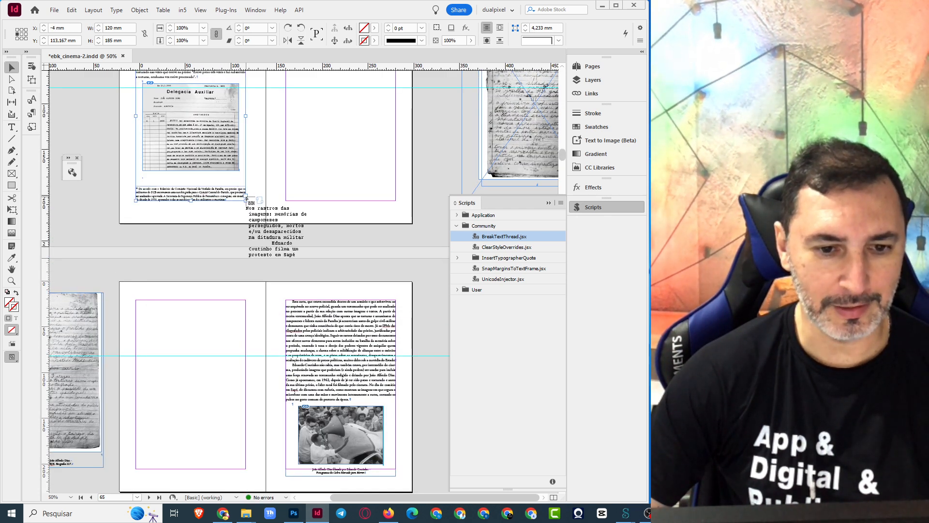
{"action": "left_click", "coordinate": [339, 357]}
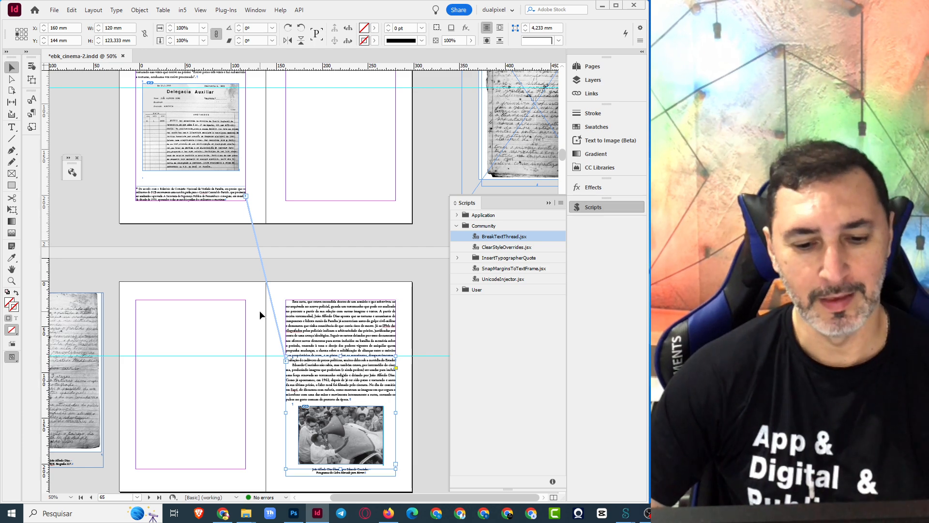
{"action": "scroll", "coordinate": [342, 406], "scroll_direction": "down", "scroll_amount": 5}
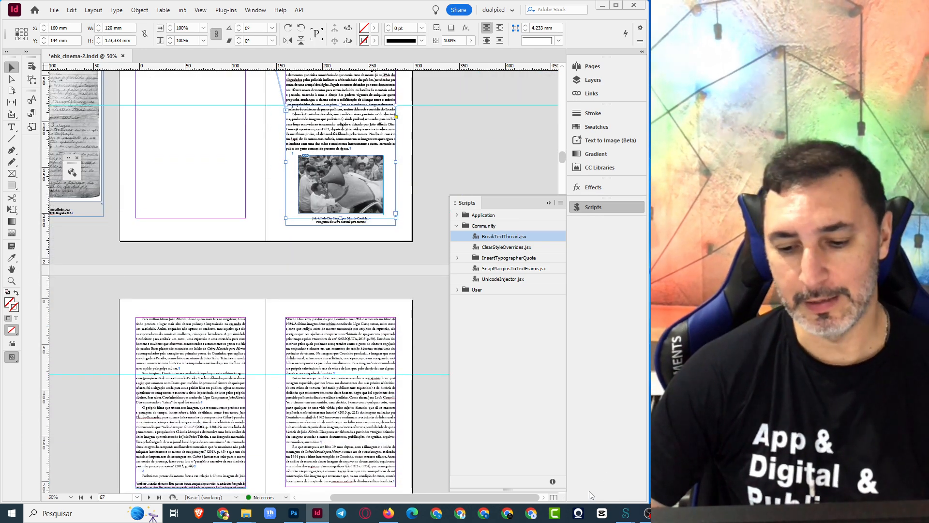
Switch to ebk_cinema-2.epub in Sigil and open ebk_cinema-2-2.xhtml to view the preface in the preview.
{"action": "mouse_move", "coordinate": [626, 512]}
{"action": "left_click", "coordinate": [624, 471]}
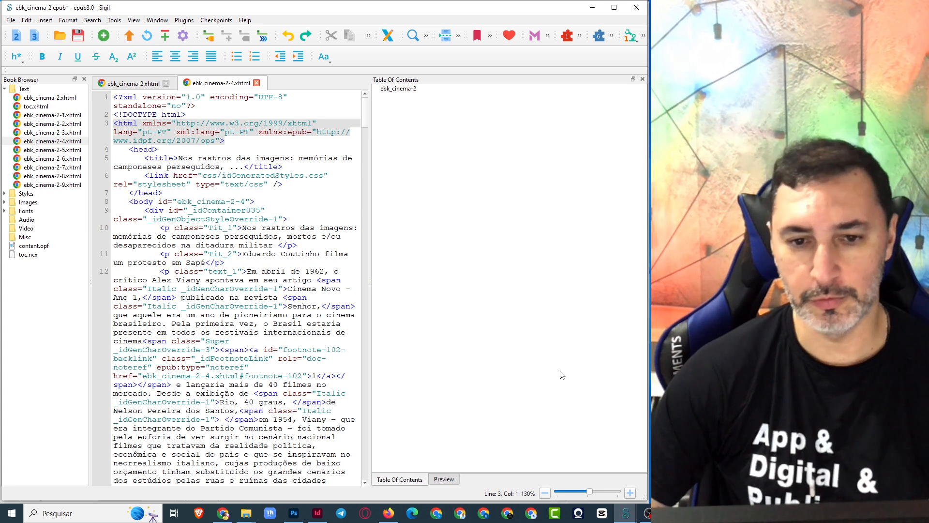
{"action": "double_click", "coordinate": [60, 124]}
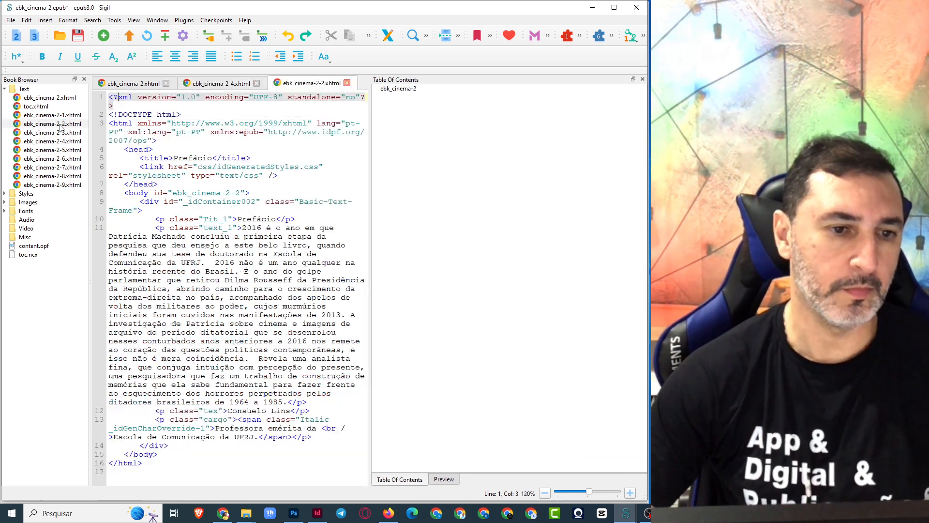
{"action": "left_click", "coordinate": [457, 482]}
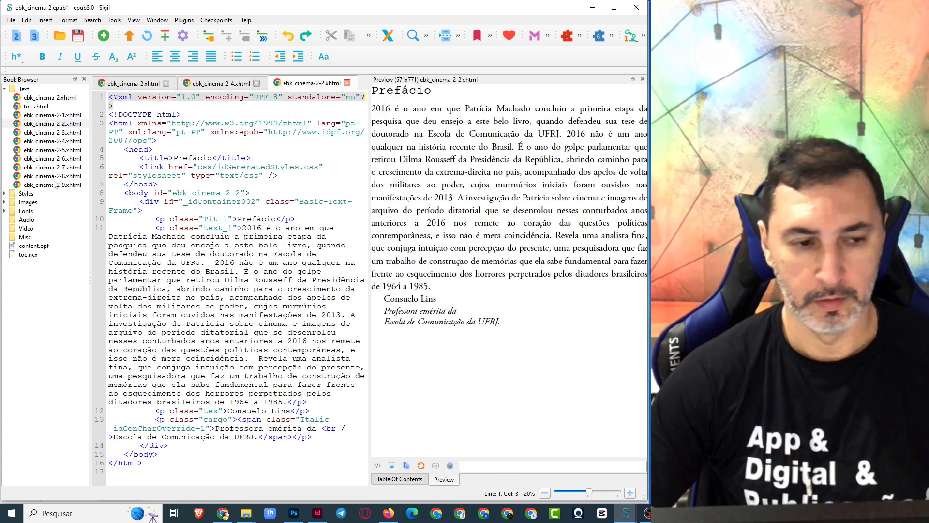
Open ebk_cinema-2-4.xhtml and examine the footnote numbering in the preview, from the last note back toward the first ones.
{"action": "double_click", "coordinate": [52, 141]}
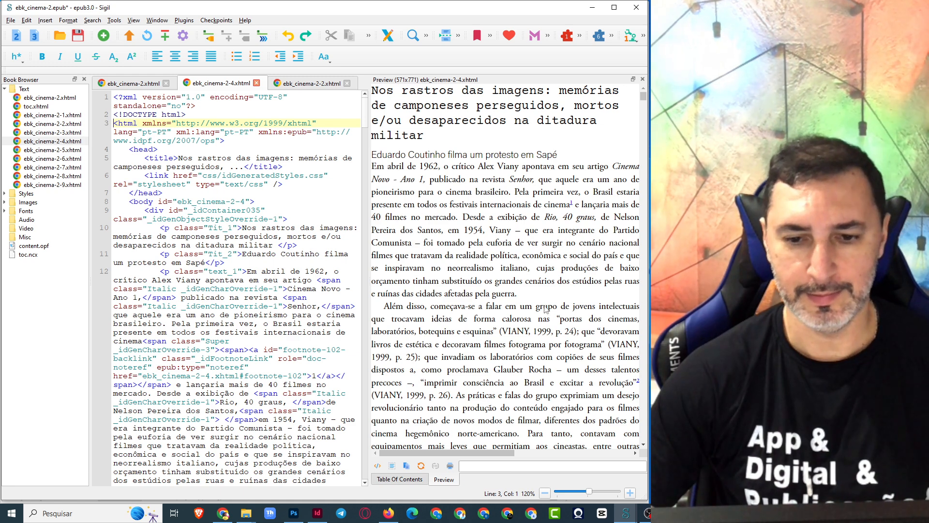
{"action": "left_click_drag", "start_coordinate": [644, 96], "coordinate": [642, 462]}
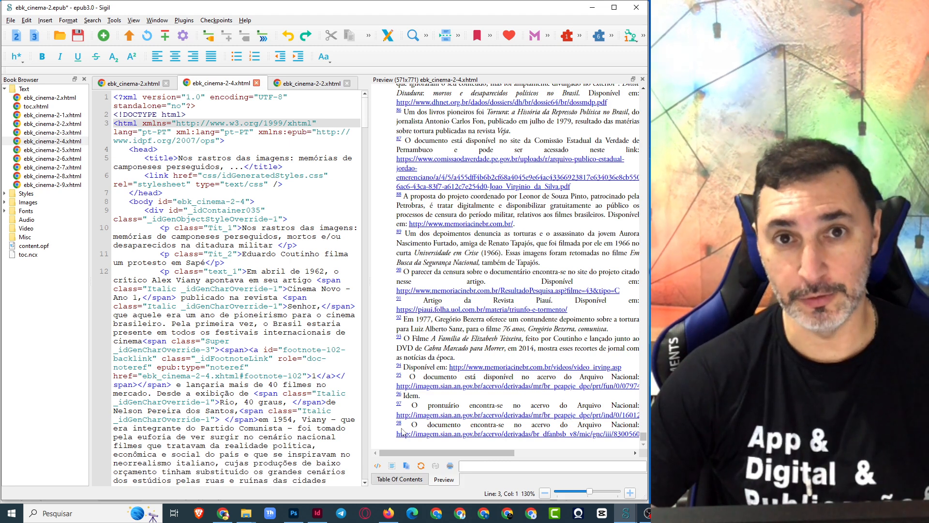
{"action": "scroll", "coordinate": [439, 393], "scroll_direction": "up", "scroll_amount": 2}
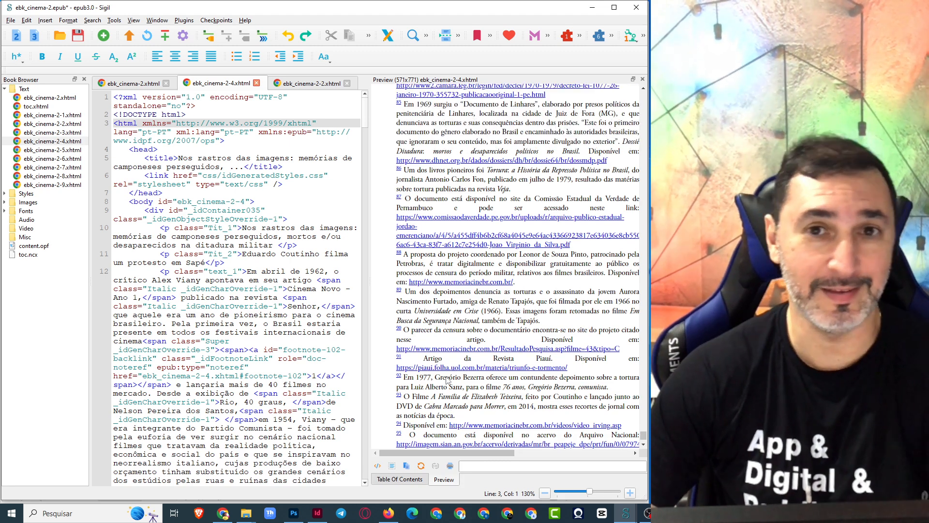
{"action": "scroll", "coordinate": [493, 355], "scroll_direction": "up", "scroll_amount": 20}
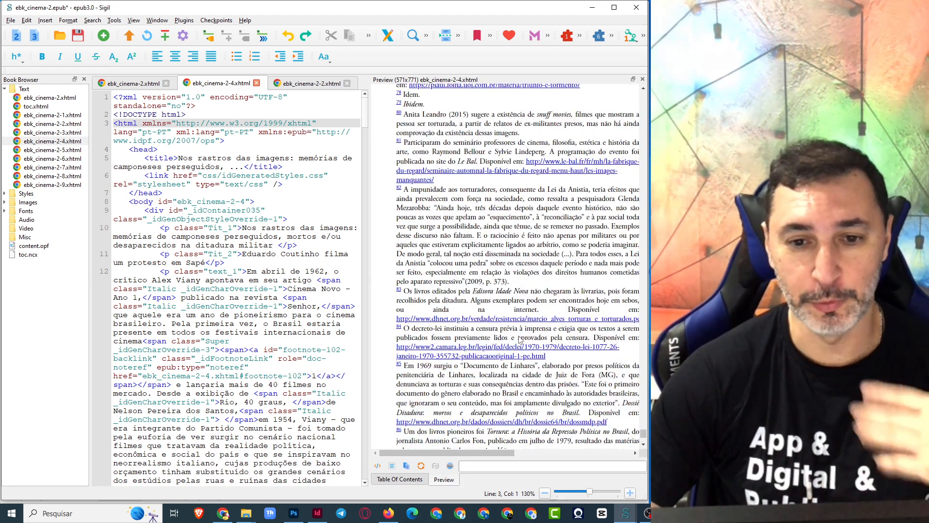
{"action": "scroll", "coordinate": [521, 334], "scroll_direction": "up", "scroll_amount": 20}
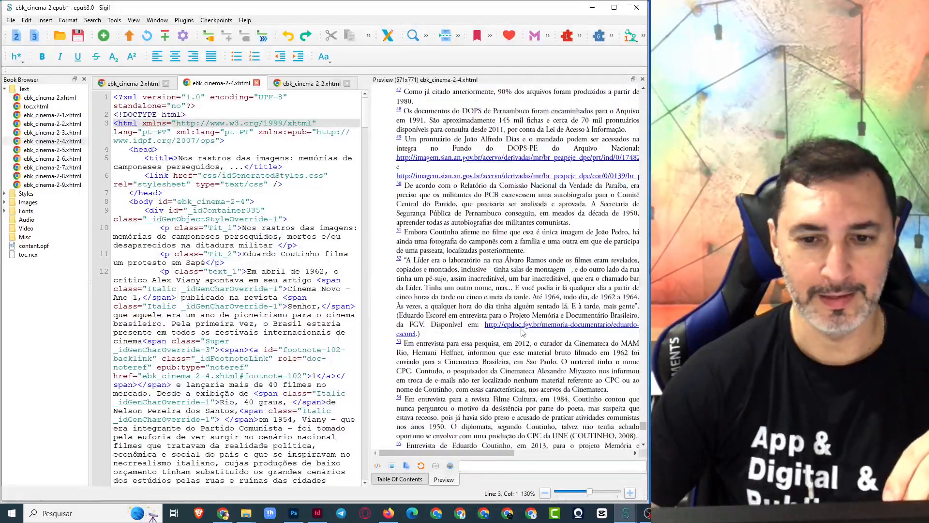
{"action": "scroll", "coordinate": [523, 330], "scroll_direction": "up", "scroll_amount": 5}
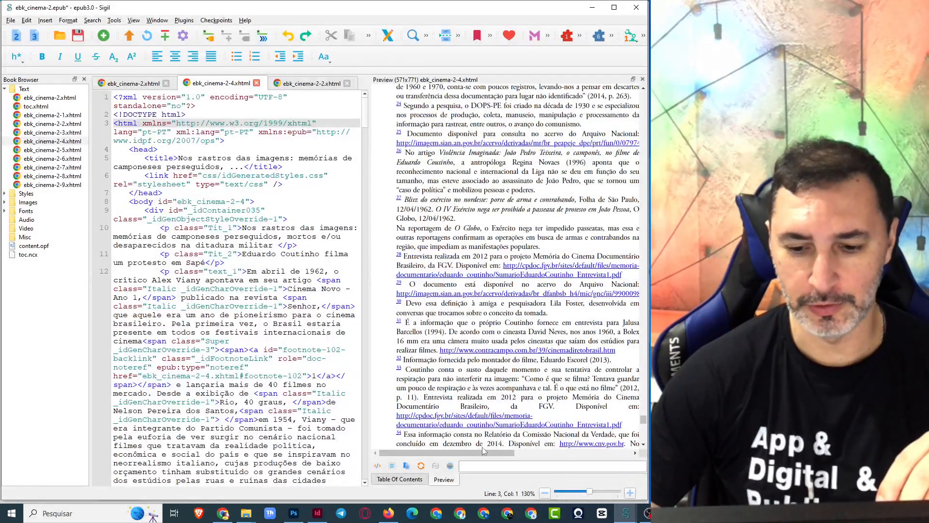
{"action": "mouse_move", "coordinate": [501, 453]}
{"action": "left_mouse_down"}
{"action": "mouse_move", "coordinate": [624, 455]}
{"action": "mouse_move", "coordinate": [499, 458]}
{"action": "left_mouse_up"}
{"action": "scroll", "coordinate": [573, 260], "scroll_direction": "up", "scroll_amount": 1}
{"action": "scroll", "coordinate": [573, 261], "scroll_direction": "up", "scroll_amount": 10}
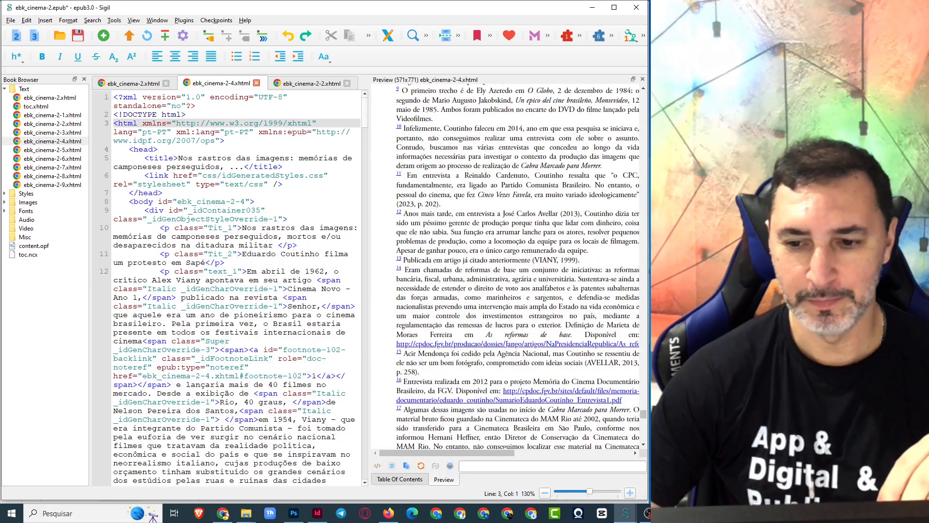
Follow the link of footnote 14 back to its reference in the text and examine that passage in the preview.
{"action": "left_click", "coordinate": [398, 270]}
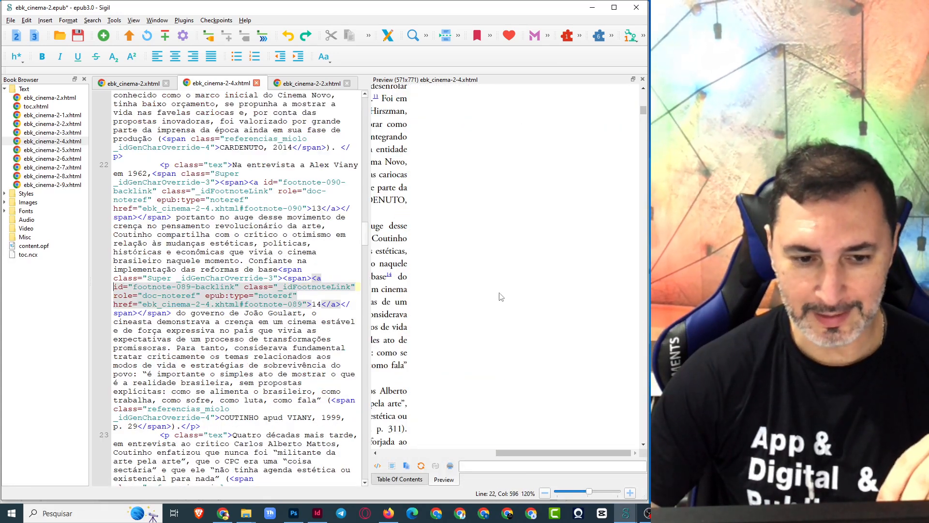
{"action": "left_click_drag", "start_coordinate": [532, 451], "coordinate": [389, 457]}
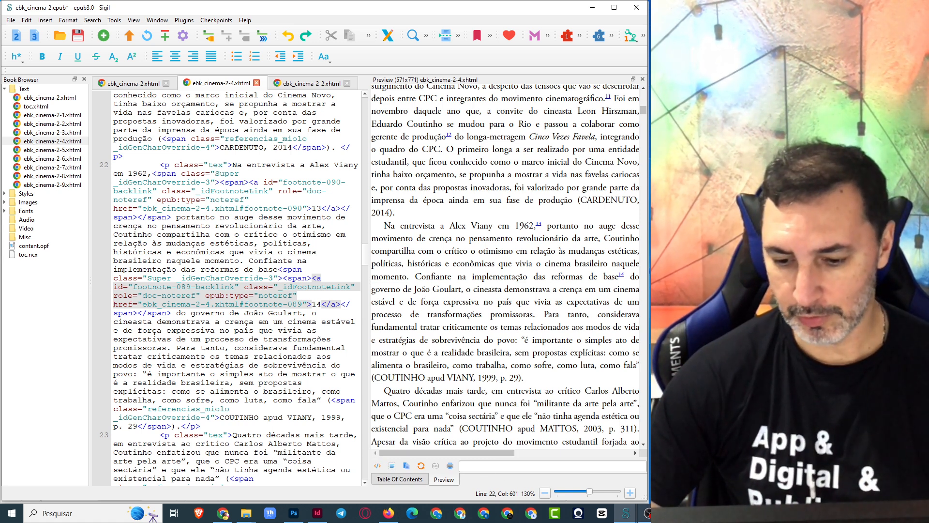
{"action": "mouse_move", "coordinate": [626, 514]}
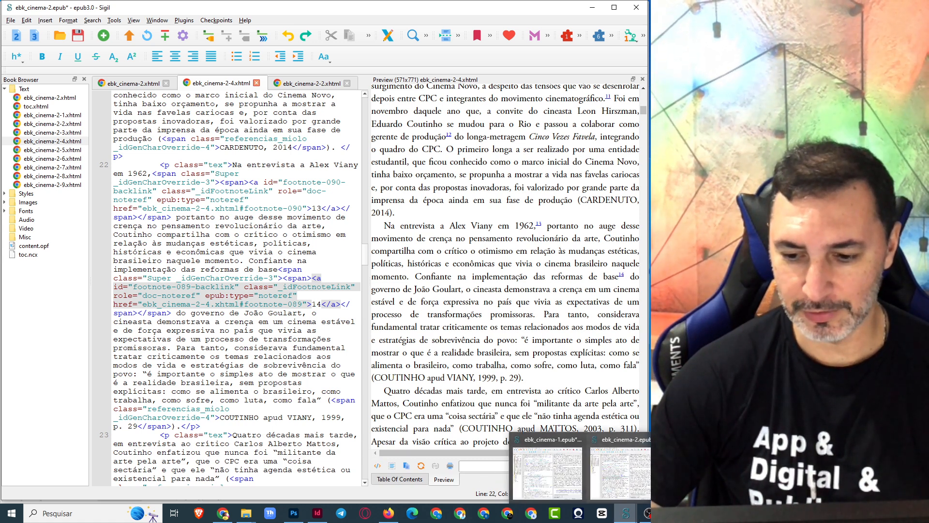
Switch to ebk_cinema-3.epub and view the text of p177.xhtml and of chapter file 01.xhtml down to their ends.
{"action": "left_click", "coordinate": [702, 474]}
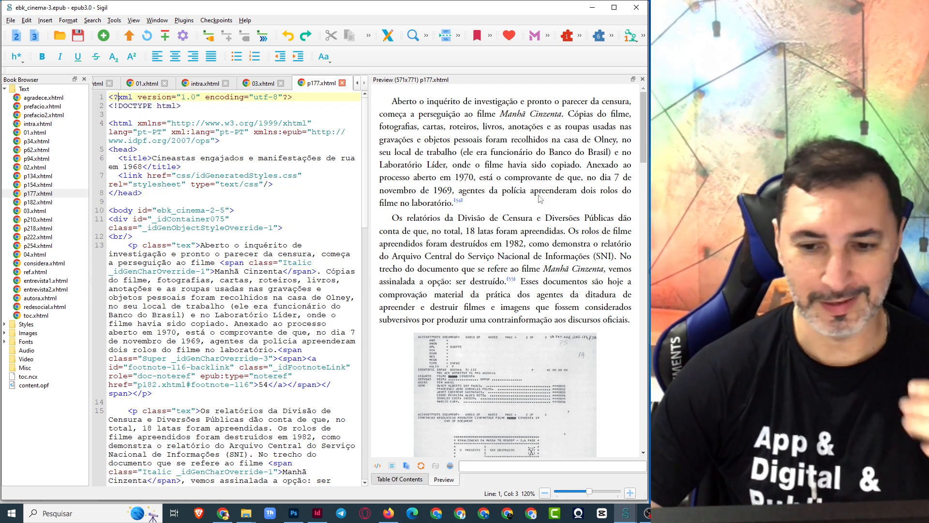
{"action": "left_click_drag", "start_coordinate": [644, 130], "coordinate": [623, 468]}
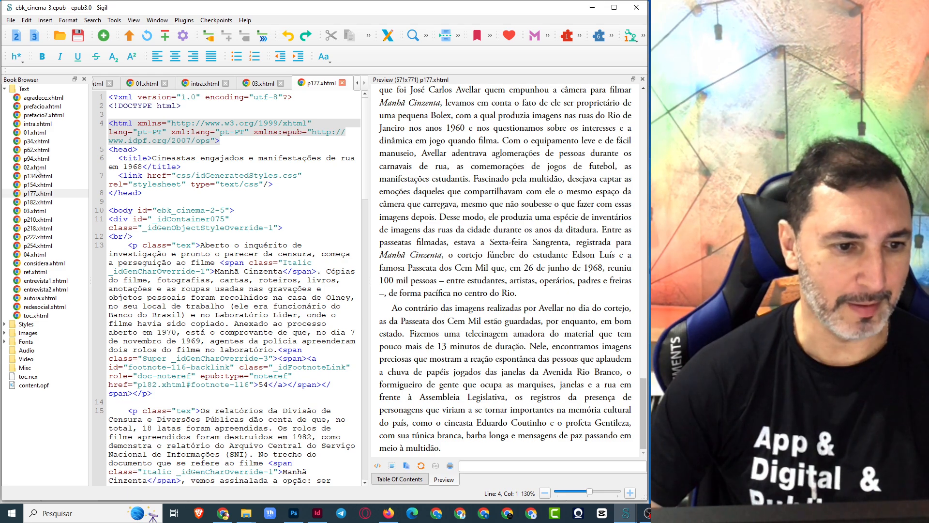
{"action": "double_click", "coordinate": [35, 132]}
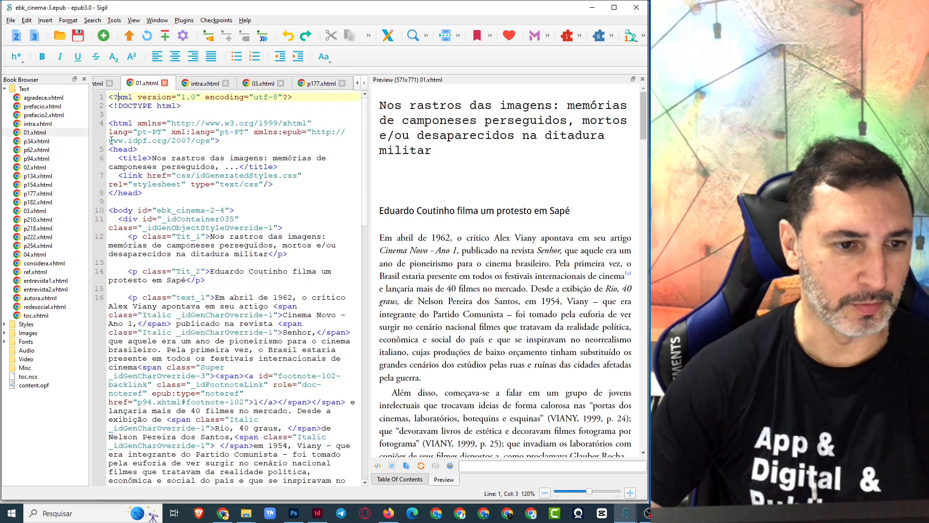
{"action": "left_click_drag", "start_coordinate": [644, 100], "coordinate": [638, 429]}
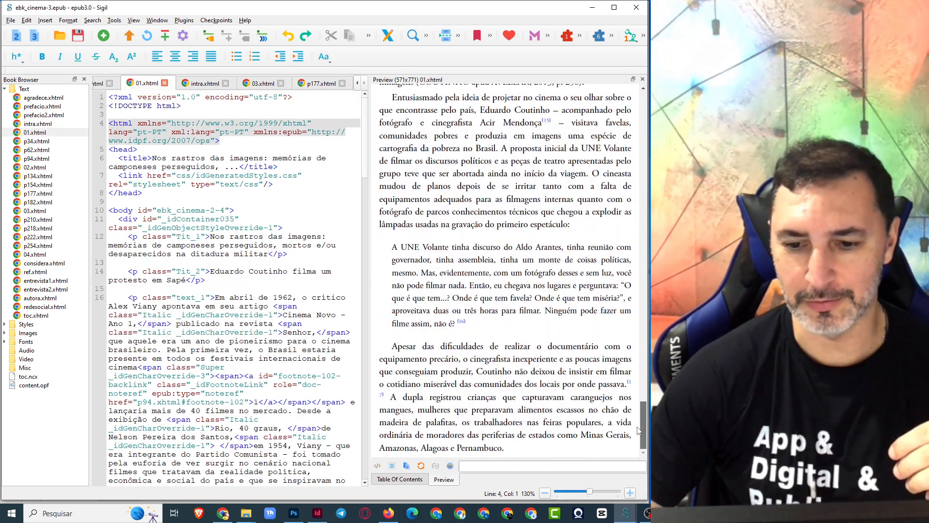
Open p94.xhtml and examine the chapter's footnote list and the pages before it in the preview.
{"action": "left_click", "coordinate": [38, 142]}
{"action": "double_click", "coordinate": [36, 158]}
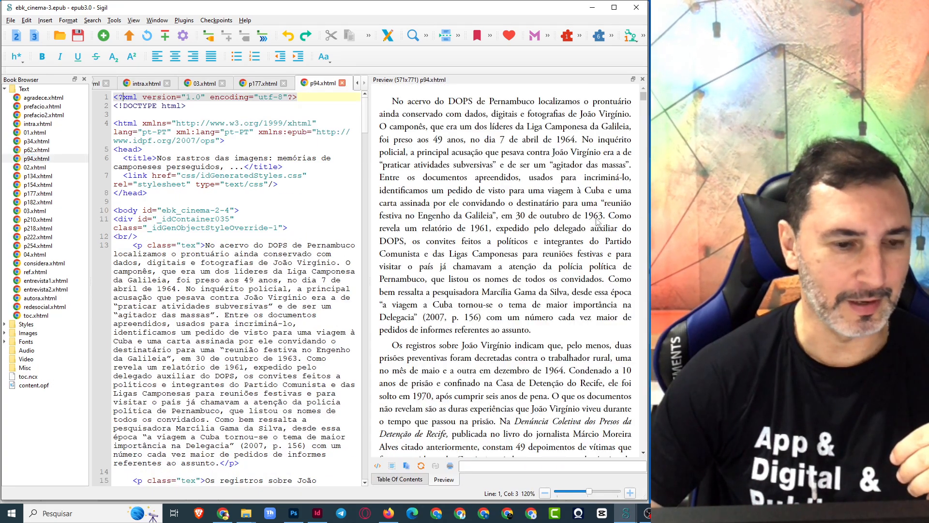
{"action": "scroll", "coordinate": [628, 224], "scroll_direction": "down", "scroll_amount": 10}
{"action": "scroll", "coordinate": [627, 224], "scroll_direction": "down", "scroll_amount": 15}
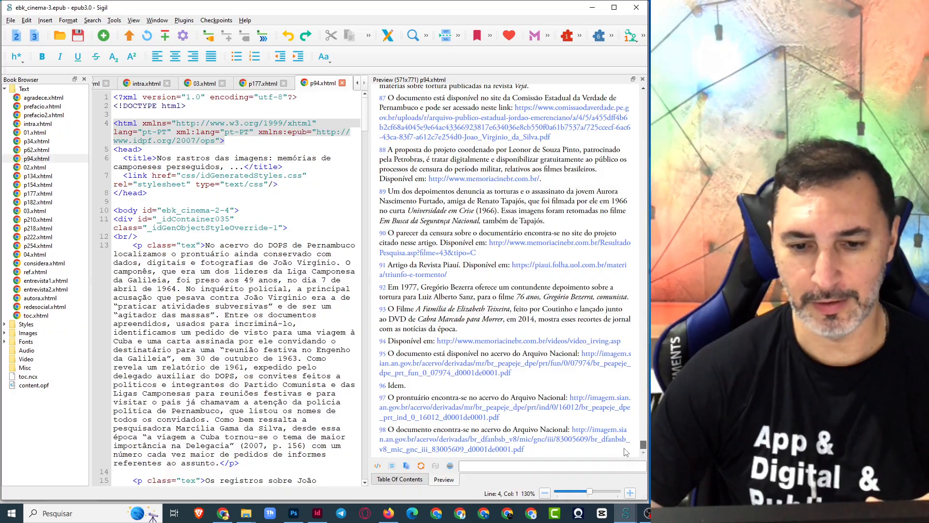
{"action": "scroll", "coordinate": [635, 432], "scroll_direction": "up", "scroll_amount": 8}
{"action": "scroll", "coordinate": [634, 432], "scroll_direction": "up", "scroll_amount": 20}
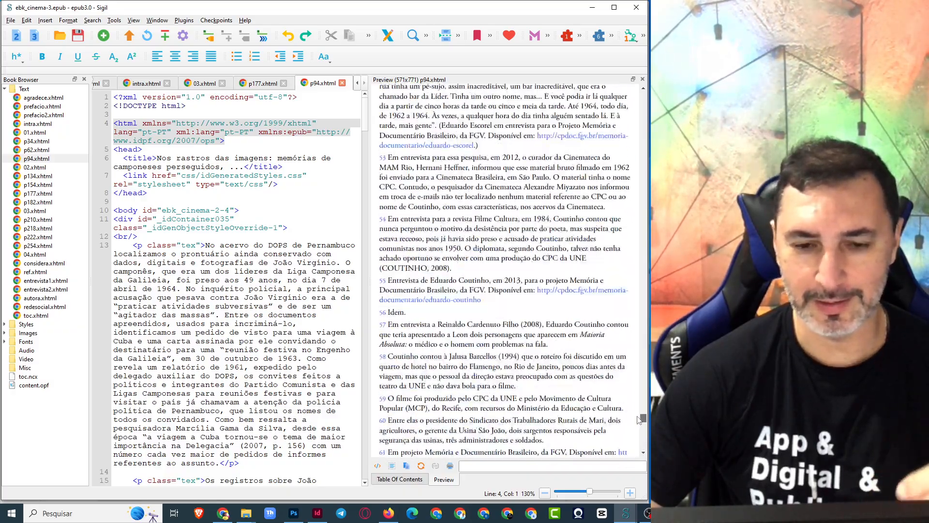
{"action": "left_click_drag", "start_coordinate": [644, 395], "coordinate": [647, 352]}
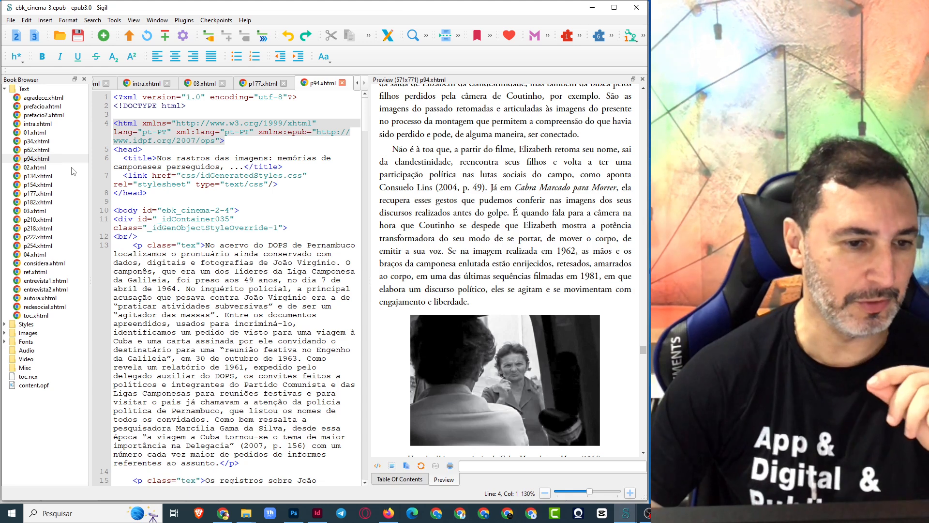
Reopen 01.xhtml and go through the chapter's split files p34.xhtml, p62.xhtml and p94.xhtml in the book's file list.
{"action": "double_click", "coordinate": [35, 133]}
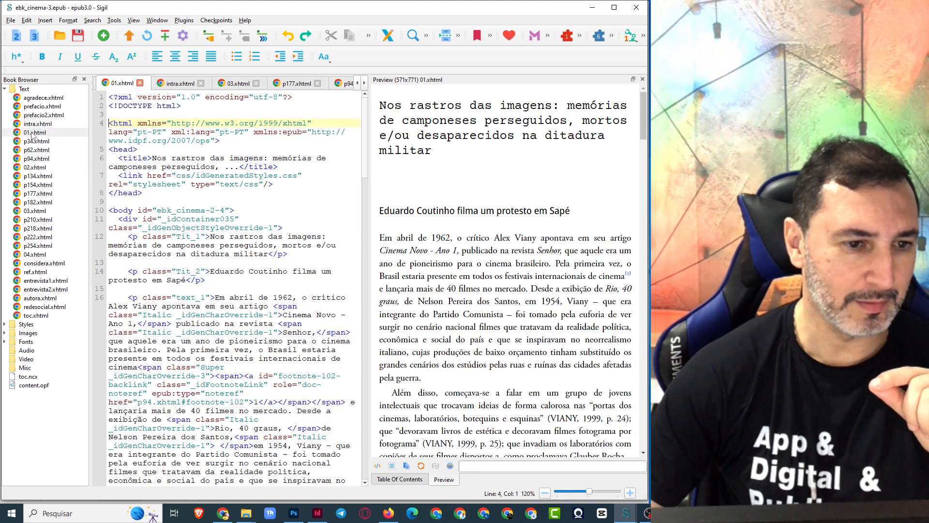
{"action": "left_click", "coordinate": [33, 142]}
{"action": "key", "text": "Down"}
{"action": "key", "text": "Down"}
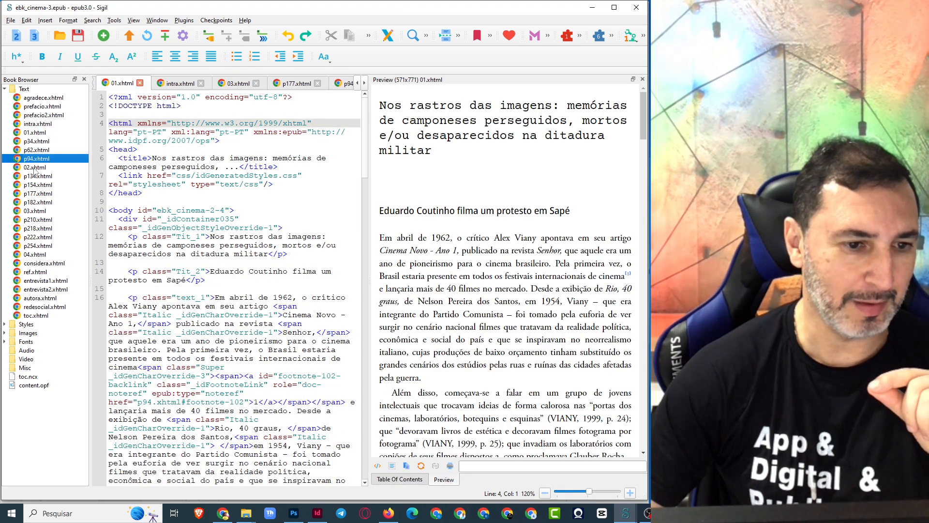
{"action": "left_click", "coordinate": [36, 134]}
{"action": "double_click", "coordinate": [37, 135]}
{"action": "scroll", "coordinate": [603, 197], "scroll_direction": "down", "scroll_amount": 1}
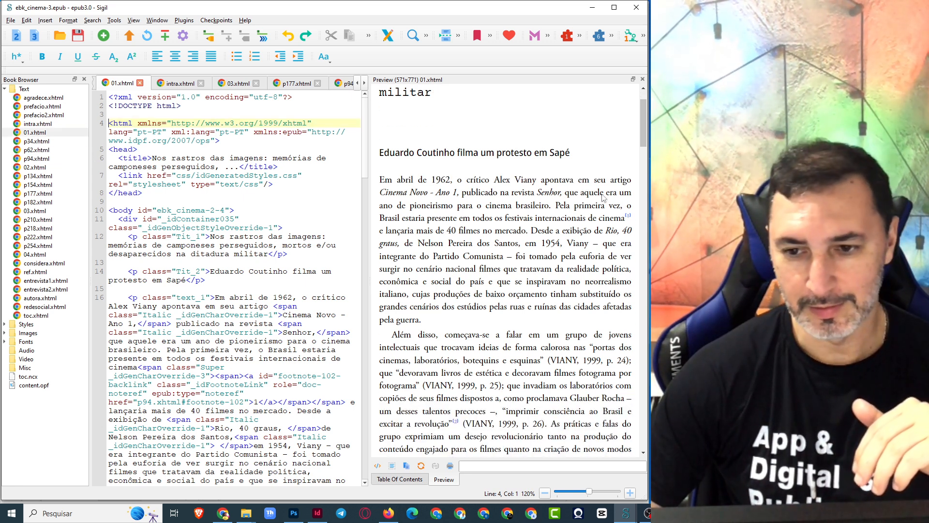
Open p94.xhtml, follow footnote 93 back to its reference and highlight the #footnote-010 link target in the code.
{"action": "double_click", "coordinate": [35, 158]}
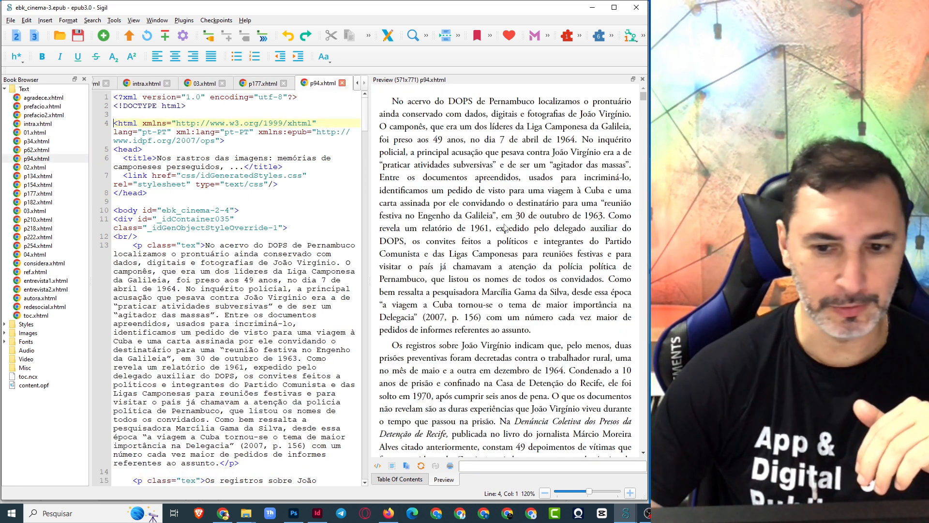
{"action": "left_click_drag", "start_coordinate": [643, 96], "coordinate": [643, 447]}
{"action": "left_click", "coordinate": [382, 309]}
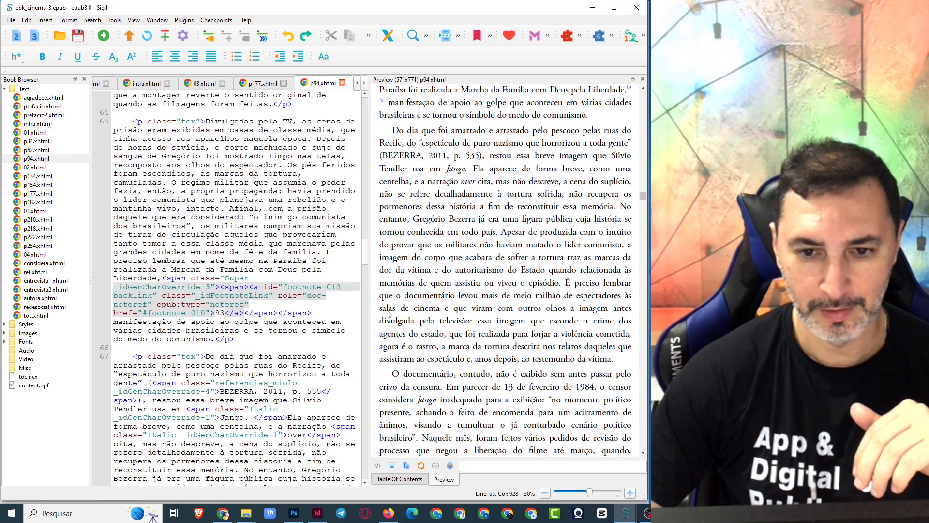
{"action": "left_click", "coordinate": [621, 94]}
{"action": "scroll", "coordinate": [322, 280], "scroll_direction": "down", "scroll_amount": 3}
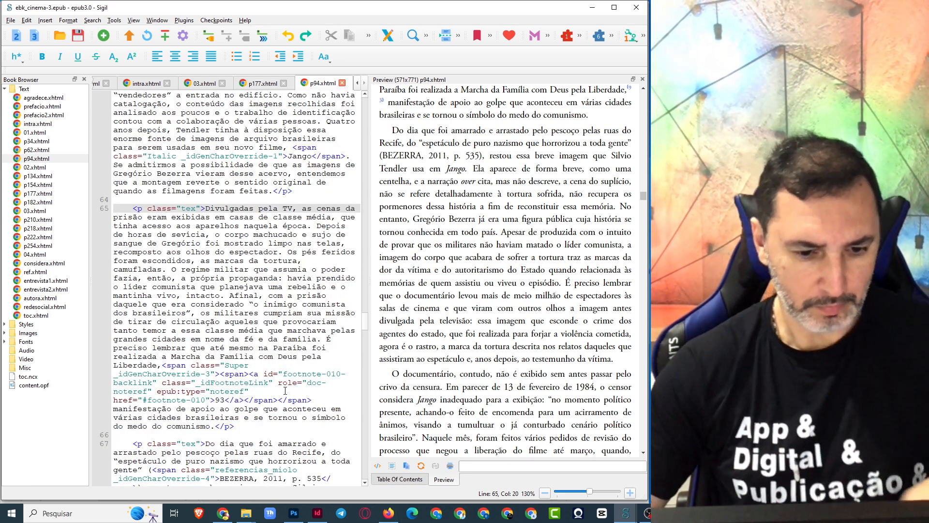
{"action": "scroll", "coordinate": [284, 389], "scroll_direction": "down", "scroll_amount": 3}
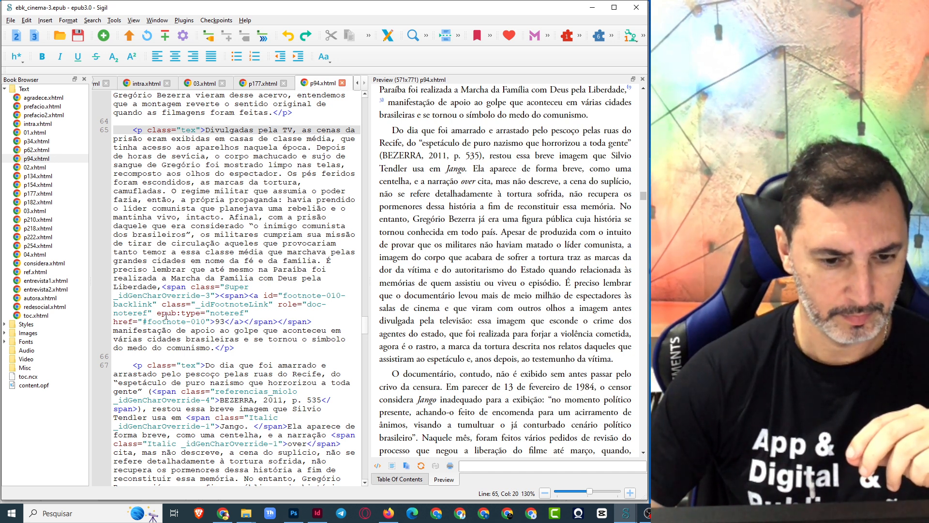
{"action": "left_click_drag", "start_coordinate": [144, 321], "coordinate": [170, 323]}
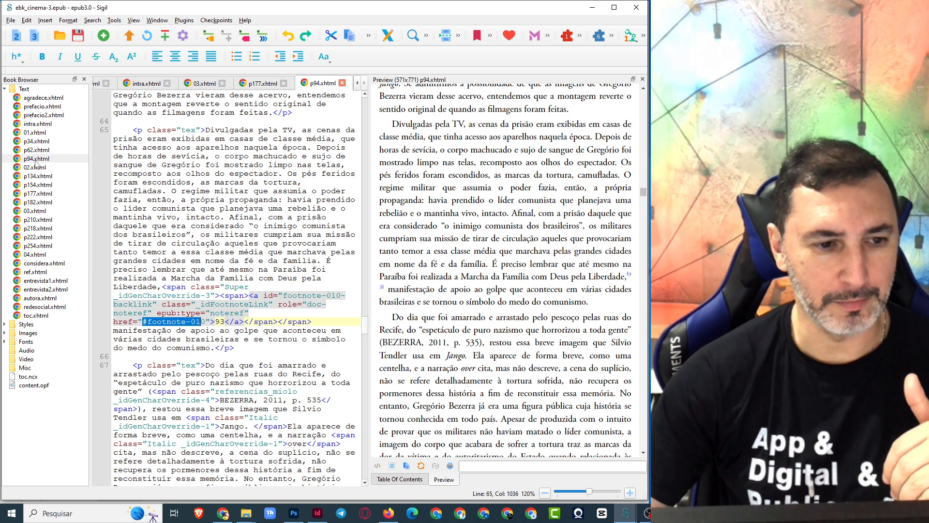
Open 01.xhtml, locate the first footnote reference and highlight its p94.xhtml#footnote-102 link target in the code.
{"action": "double_click", "coordinate": [34, 134]}
{"action": "scroll", "coordinate": [529, 201], "scroll_direction": "down", "scroll_amount": 5}
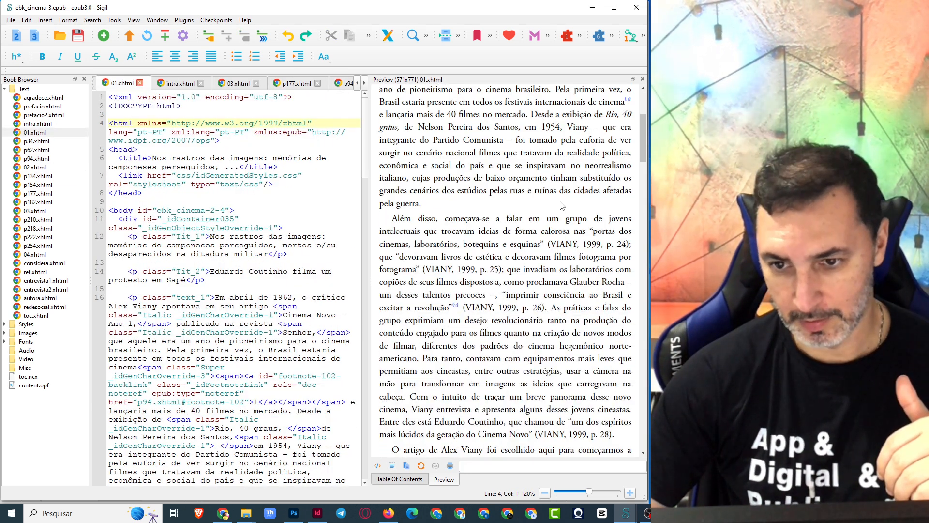
{"action": "scroll", "coordinate": [610, 188], "scroll_direction": "up", "scroll_amount": 2}
{"action": "left_click", "coordinate": [627, 164]}
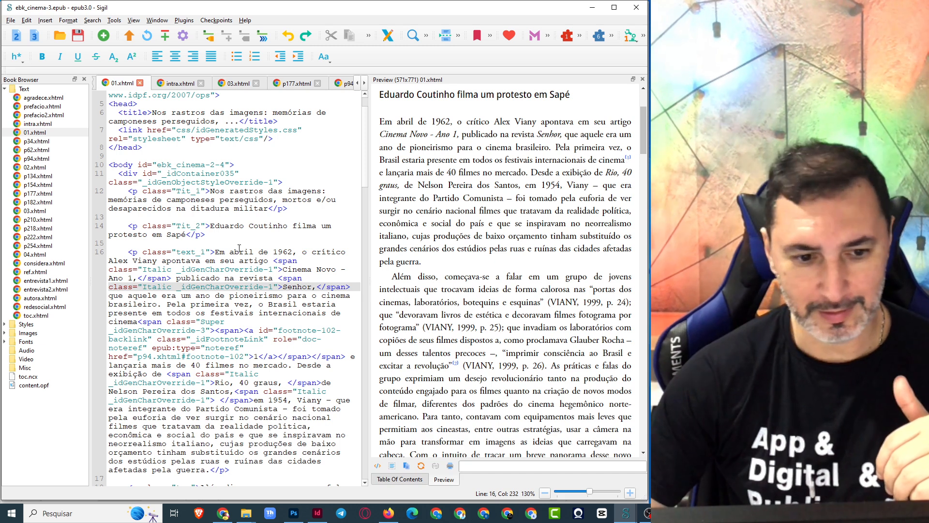
{"action": "scroll", "coordinate": [255, 301], "scroll_direction": "down", "scroll_amount": 3}
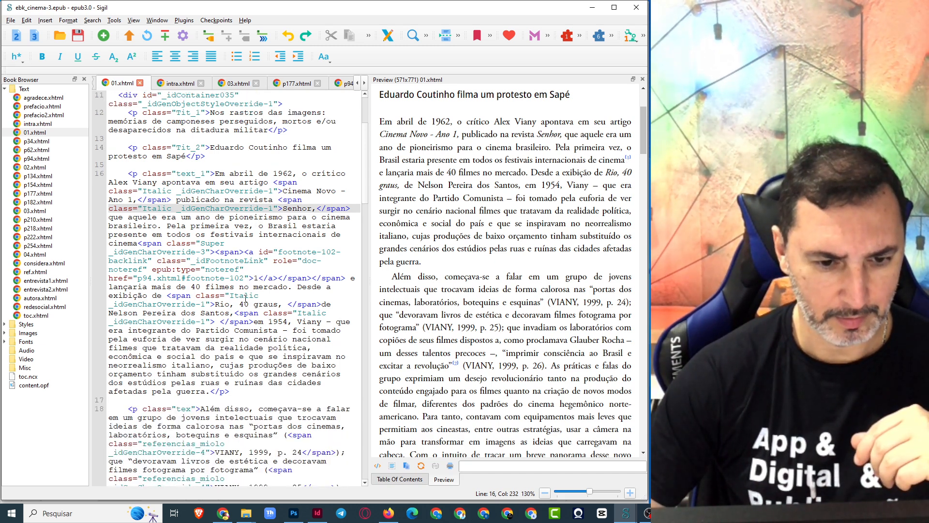
{"action": "left_click_drag", "start_coordinate": [138, 279], "coordinate": [146, 280]}
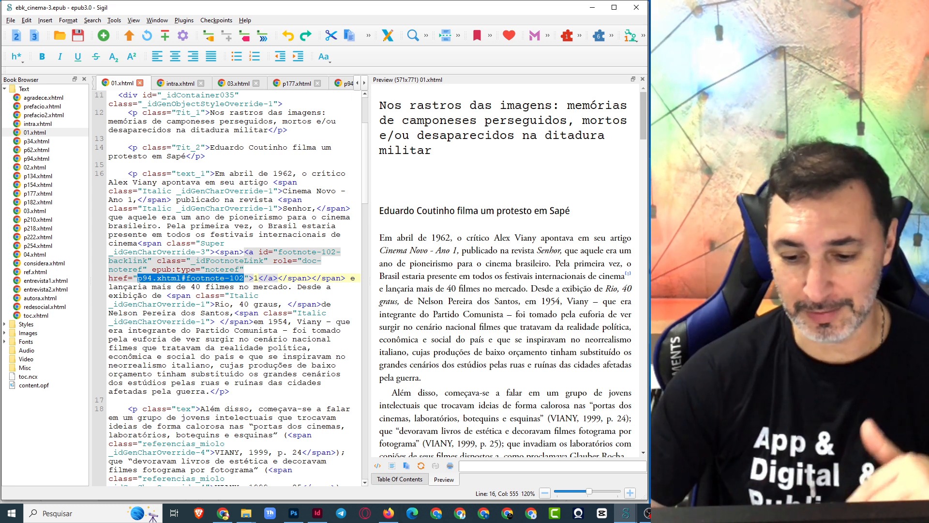
Switch to ebk_cinema-2.epub and locate the "A tomada" heading in the preview and code of ebk_cinema-2-4.xhtml.
{"action": "left_click", "coordinate": [631, 515]}
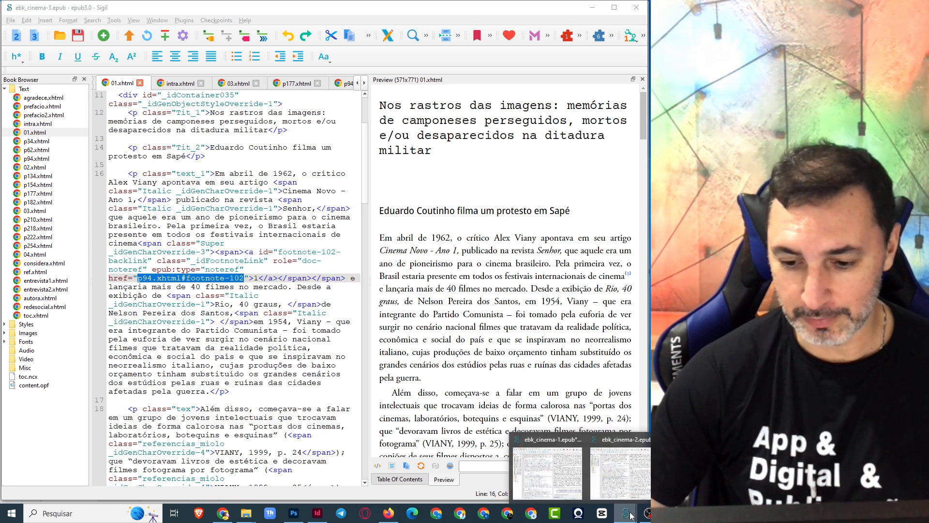
{"action": "left_click", "coordinate": [638, 486]}
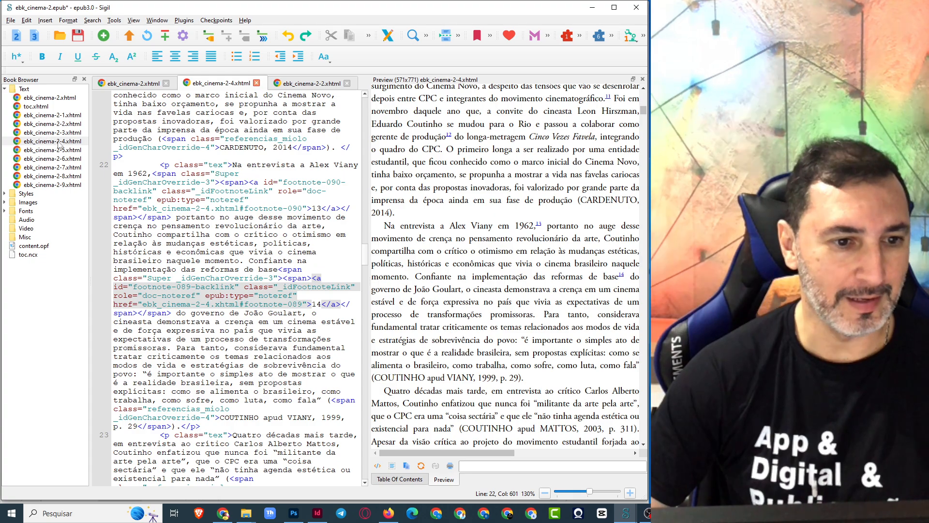
{"action": "scroll", "coordinate": [540, 213], "scroll_direction": "up", "scroll_amount": 3}
{"action": "left_click_drag", "start_coordinate": [643, 109], "coordinate": [635, 133]}
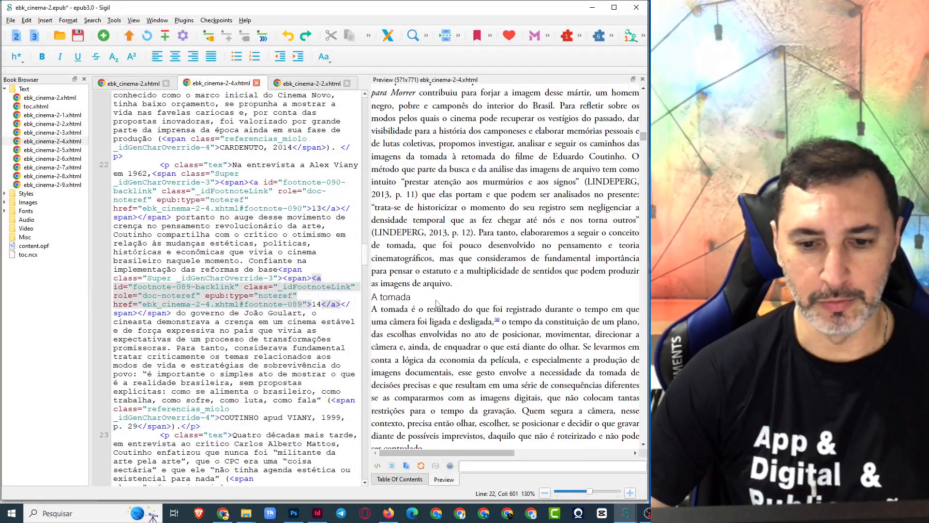
{"action": "left_click", "coordinate": [404, 297]}
{"action": "scroll", "coordinate": [525, 264], "scroll_direction": "up", "scroll_amount": 15}
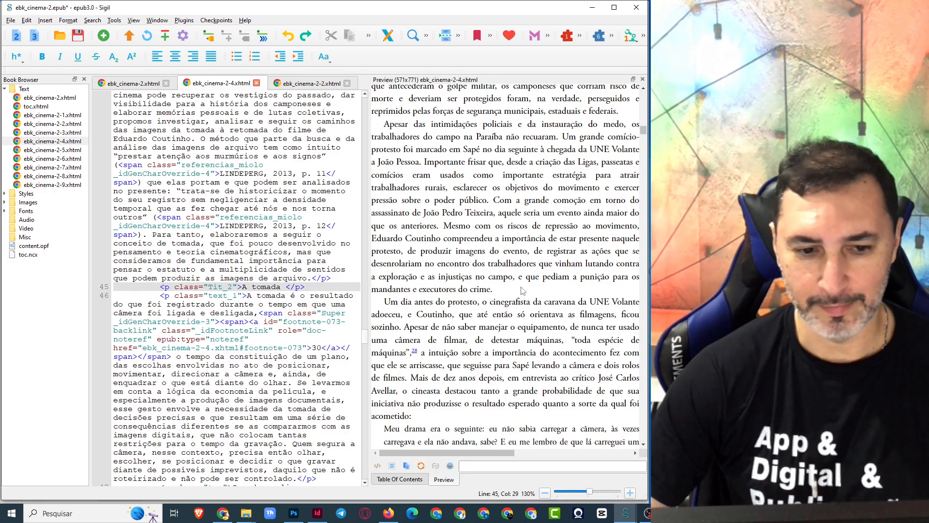
Split ebk_cinema-2-4.xhtml into a new file just before the paragraph starting "Um dia antes do protesto".
{"action": "left_click", "coordinate": [563, 241]}
{"action": "scroll", "coordinate": [322, 282], "scroll_direction": "down", "scroll_amount": 3}
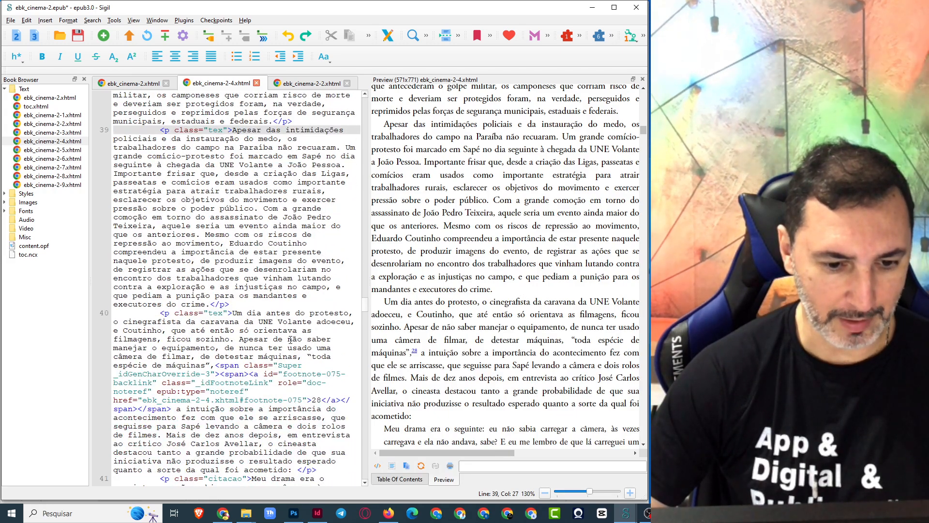
{"action": "left_click", "coordinate": [249, 305]}
{"action": "key", "text": "Return"}
{"action": "key", "text": "Return"}
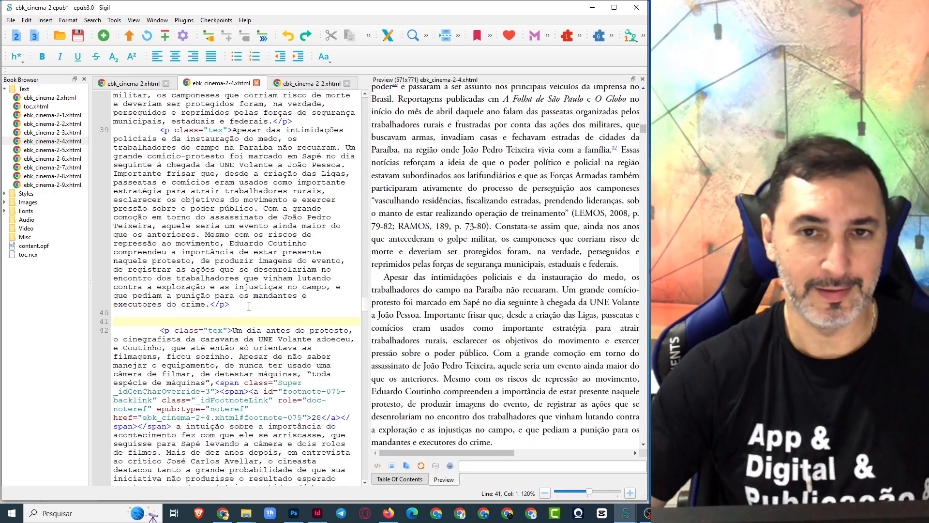
{"action": "key", "text": "ctrl+Return"}
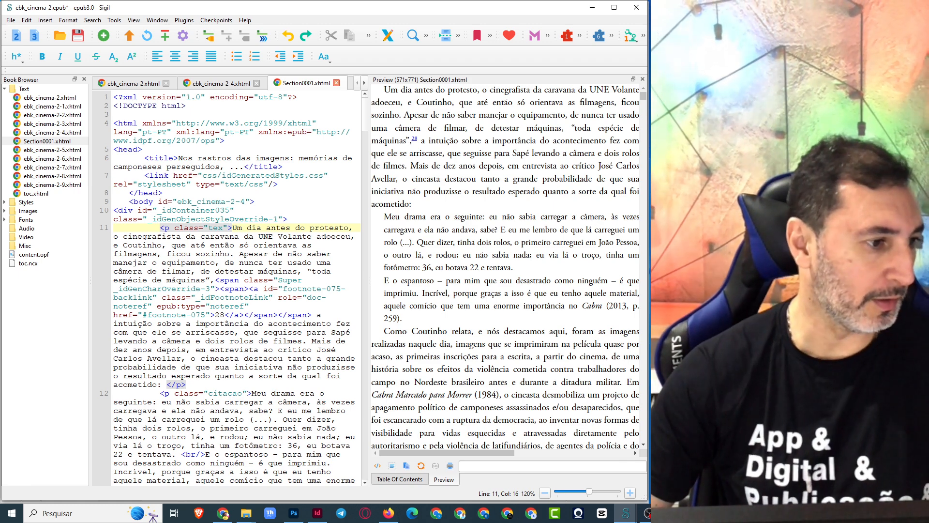
Switch to File Explorer, browse the page images in the assets folder, and return to Sigil.
{"action": "left_click_drag", "start_coordinate": [0, 65], "coordinate": [345, 54]}
{"action": "scroll", "coordinate": [363, 176], "scroll_direction": "down", "scroll_amount": 2}
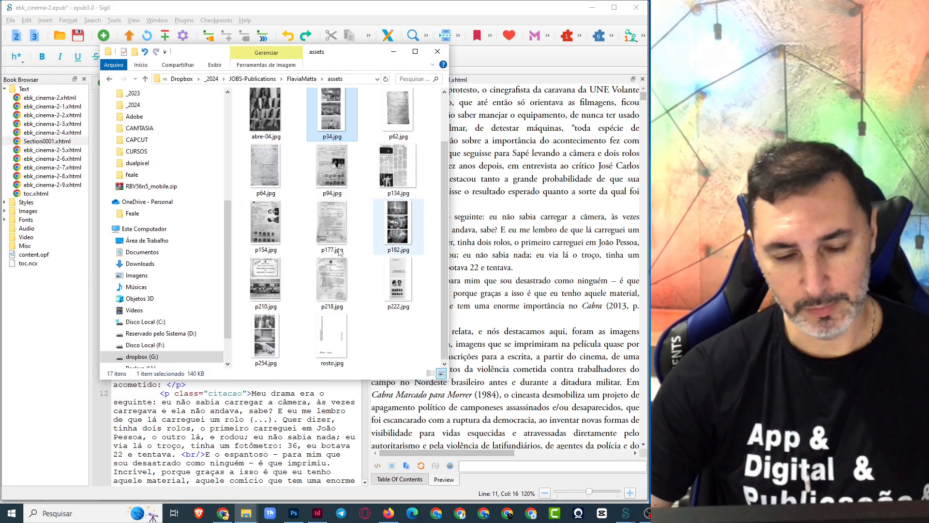
{"action": "left_click", "coordinate": [393, 51]}
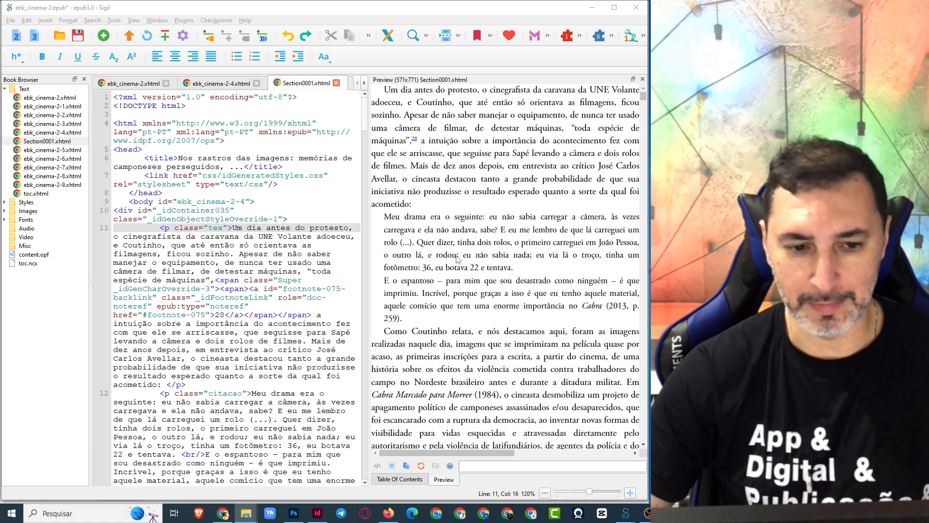
In Section0001.xhtml, locate the footnote 28 reference and highlight its #footnote-075 link target in the code.
{"action": "left_click", "coordinate": [425, 145]}
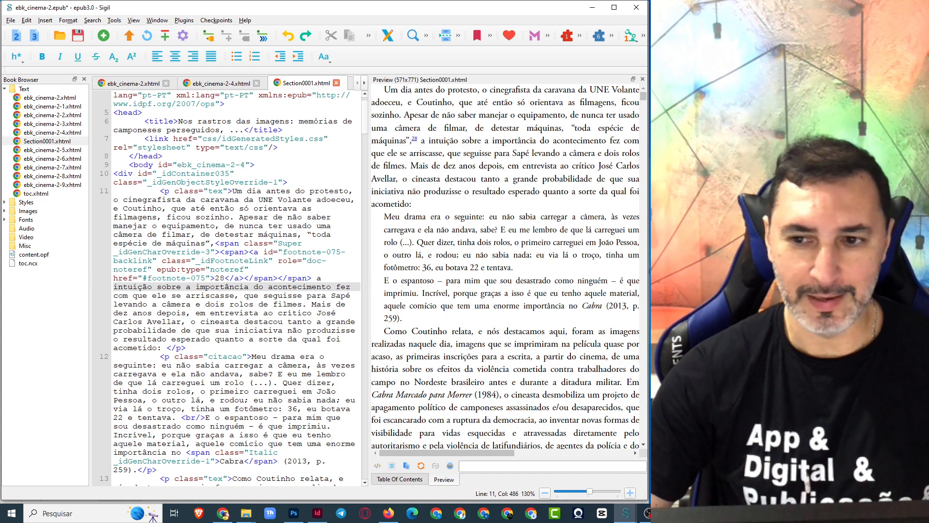
{"action": "mouse_move", "coordinate": [644, 99]}
{"action": "left_mouse_down"}
{"action": "mouse_move", "coordinate": [637, 447]}
{"action": "mouse_move", "coordinate": [635, 92]}
{"action": "left_mouse_up"}
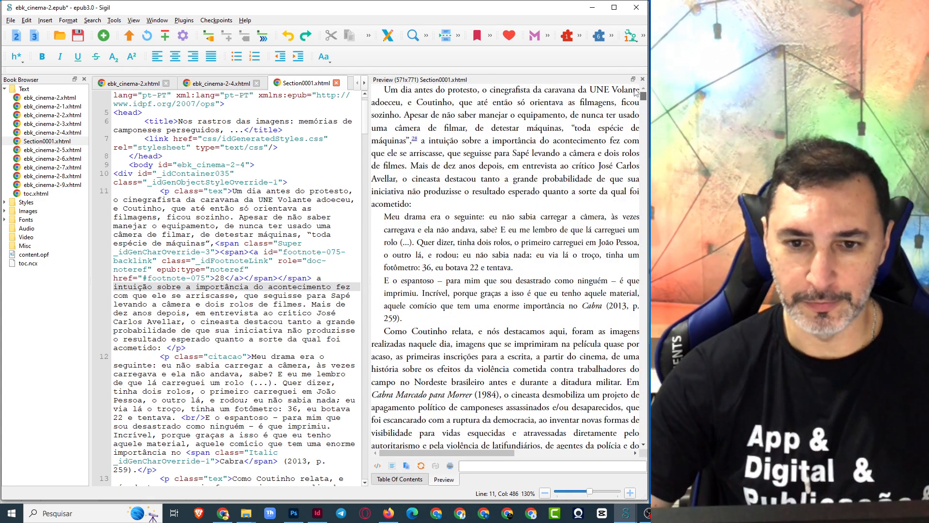
{"action": "left_click", "coordinate": [164, 285]}
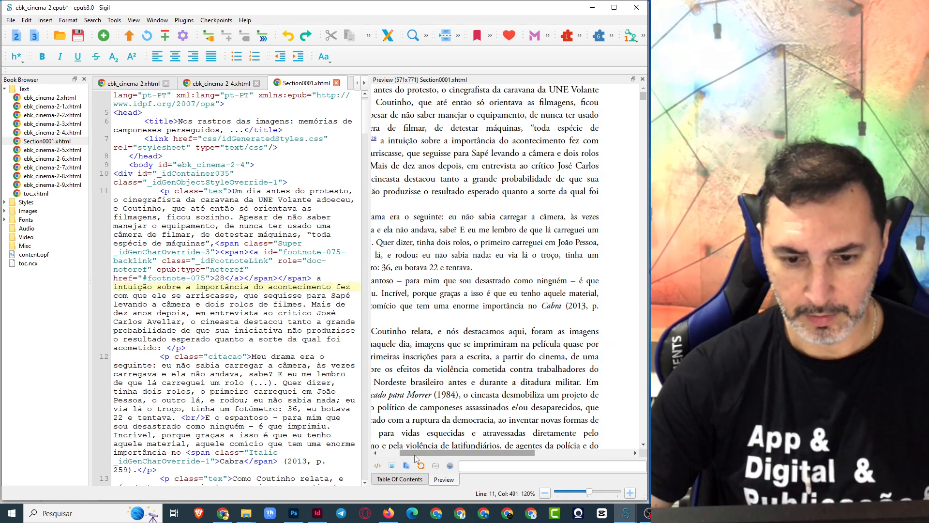
{"action": "left_click_drag", "start_coordinate": [415, 454], "coordinate": [395, 454]}
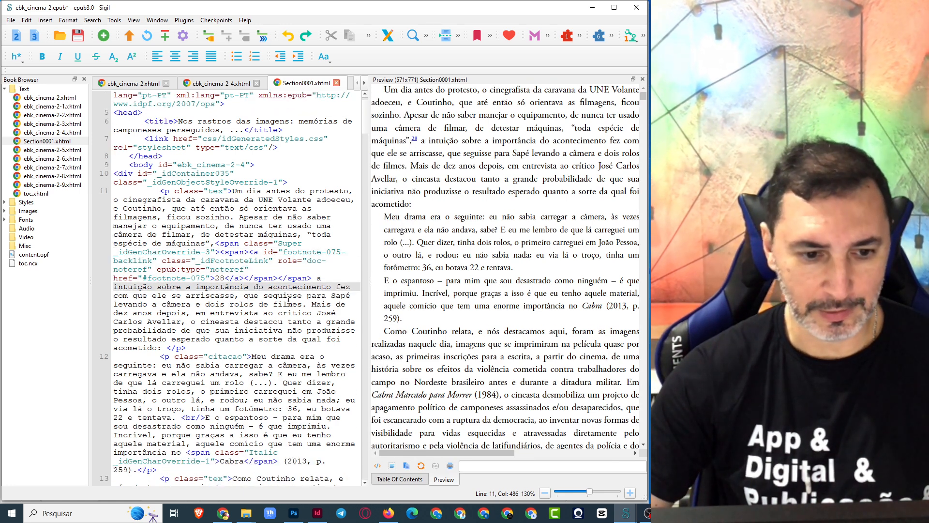
{"action": "left_click_drag", "start_coordinate": [143, 278], "coordinate": [211, 278]}
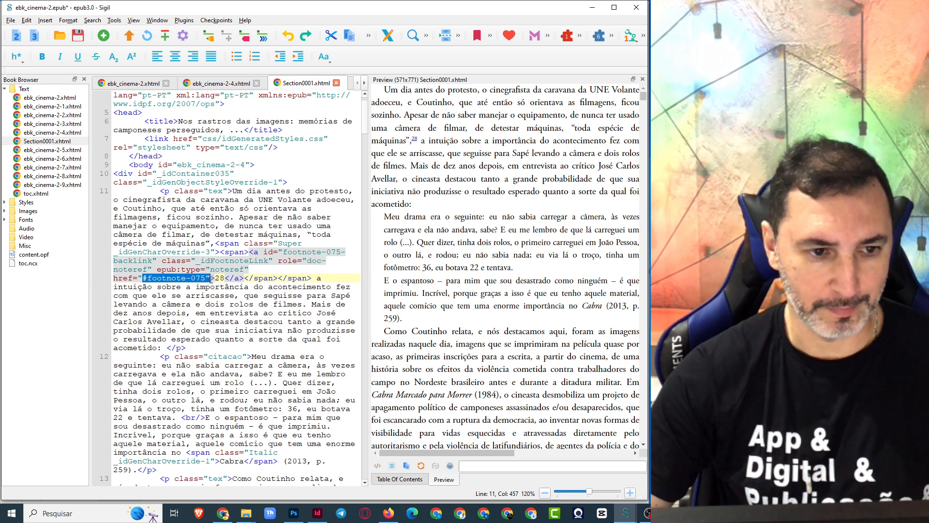
Open ebk_cinema-2-4.xhtml, highlight Section0001.xhtml in footnote 1's link target, and follow that link to the note.
{"action": "double_click", "coordinate": [42, 135]}
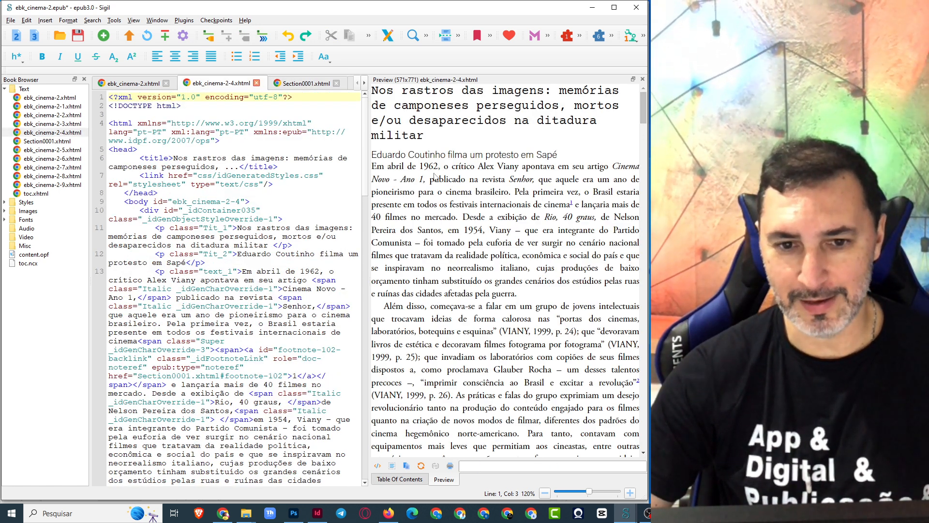
{"action": "scroll", "coordinate": [434, 182], "scroll_direction": "down", "scroll_amount": 1}
{"action": "left_click", "coordinate": [570, 179]}
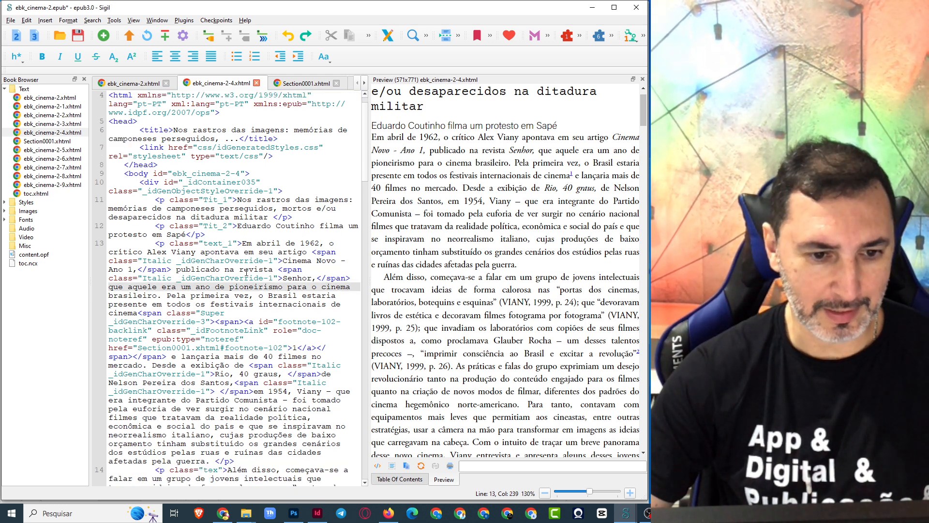
{"action": "left_click_drag", "start_coordinate": [137, 348], "coordinate": [221, 348]}
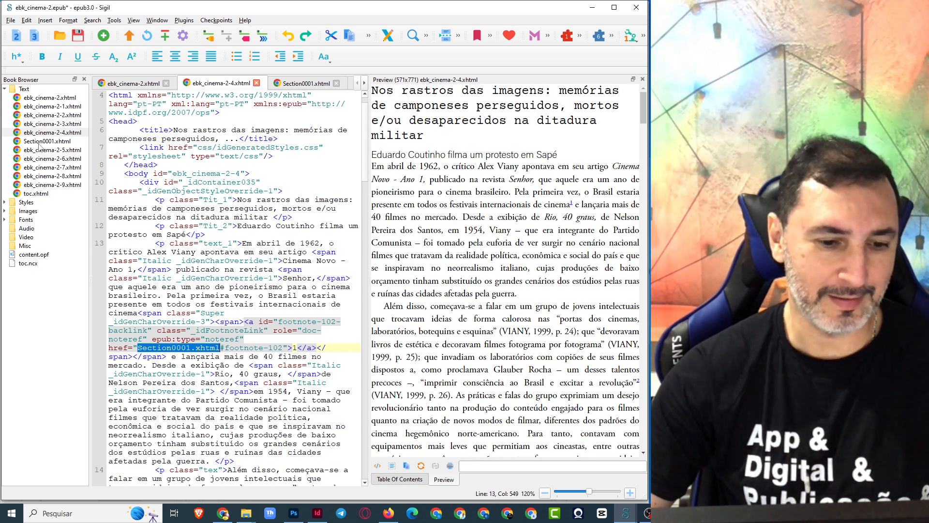
{"action": "left_click", "coordinate": [572, 205]}
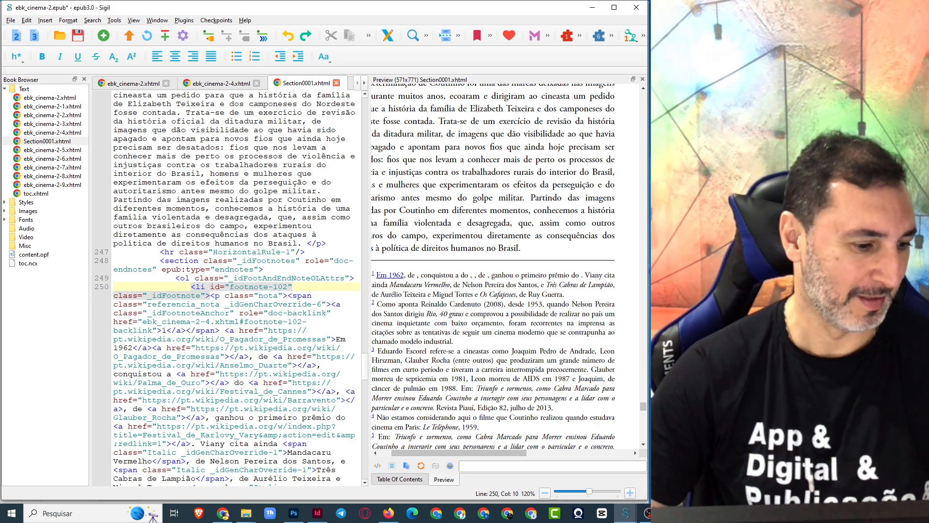
{"action": "key", "text": "alt+Tab"}
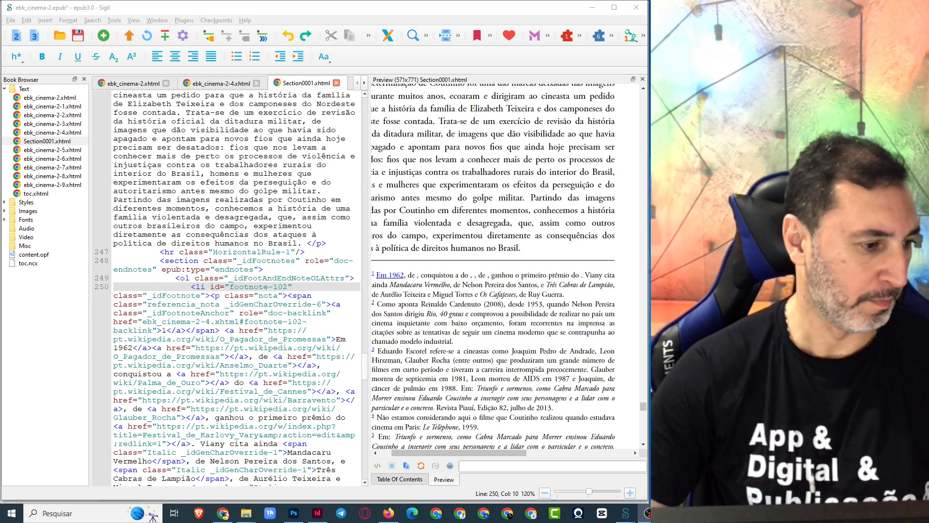